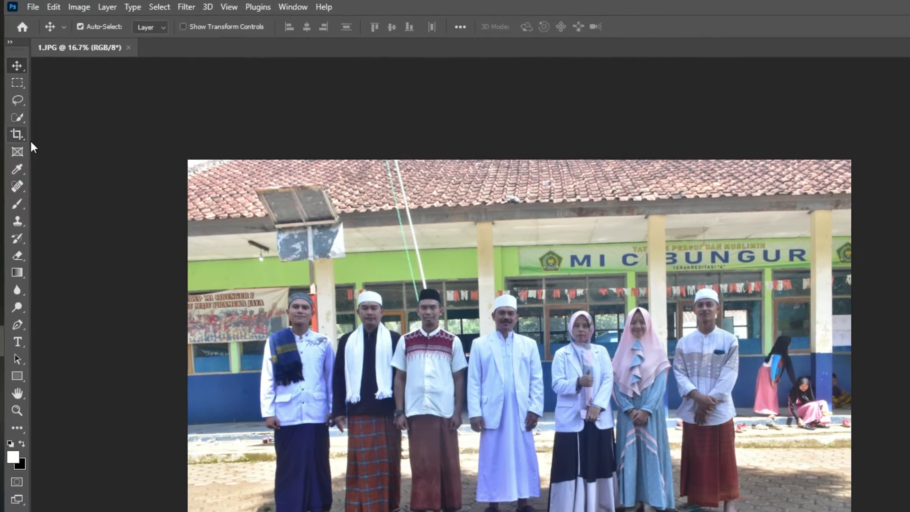
Straighten the group photo with the Crop tool along the pavement edge behind the people and apply the crop
click(17, 134)
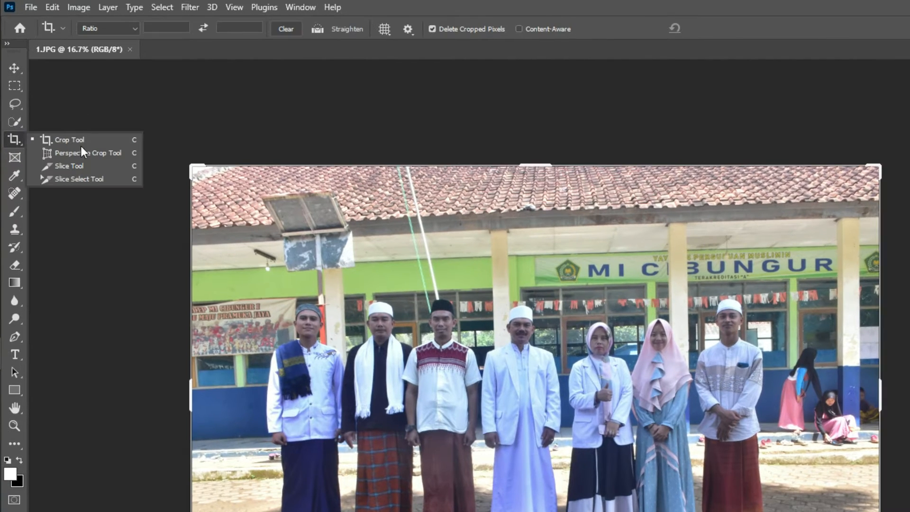
click(317, 30)
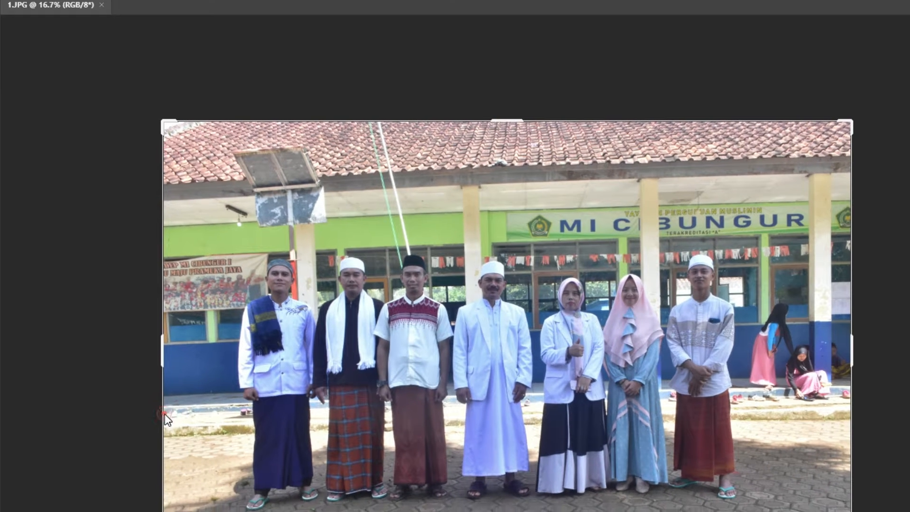
drag(164, 414, 859, 388)
drag(820, 325, 812, 333)
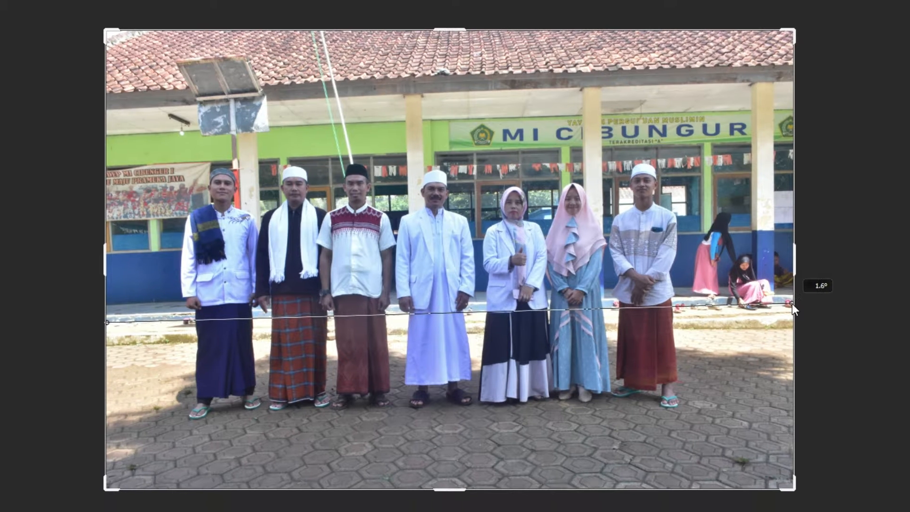
drag(792, 303, 792, 303)
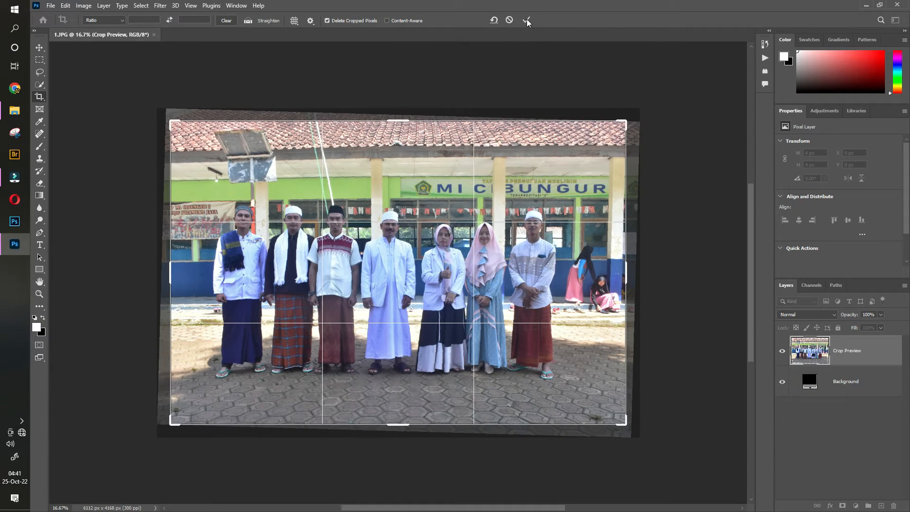
click(528, 21)
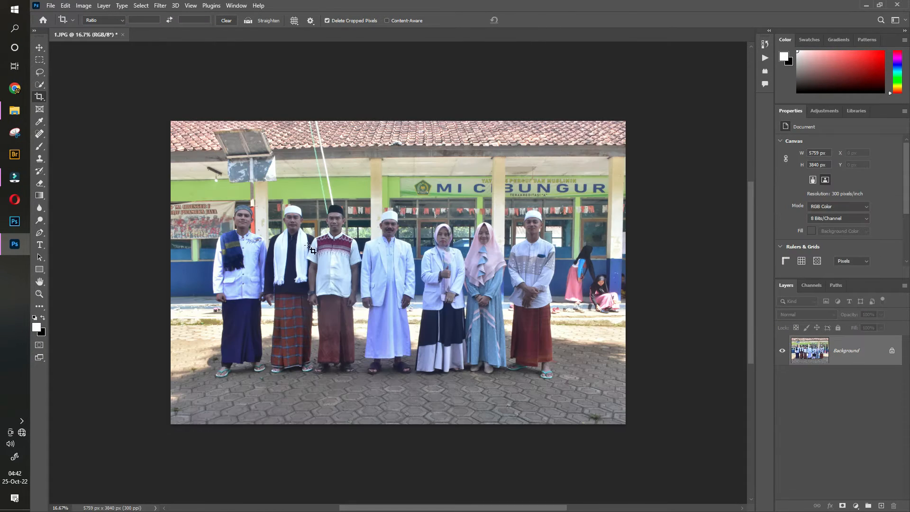
Select the seven standing people automatically with the Subject selection command
click(40, 48)
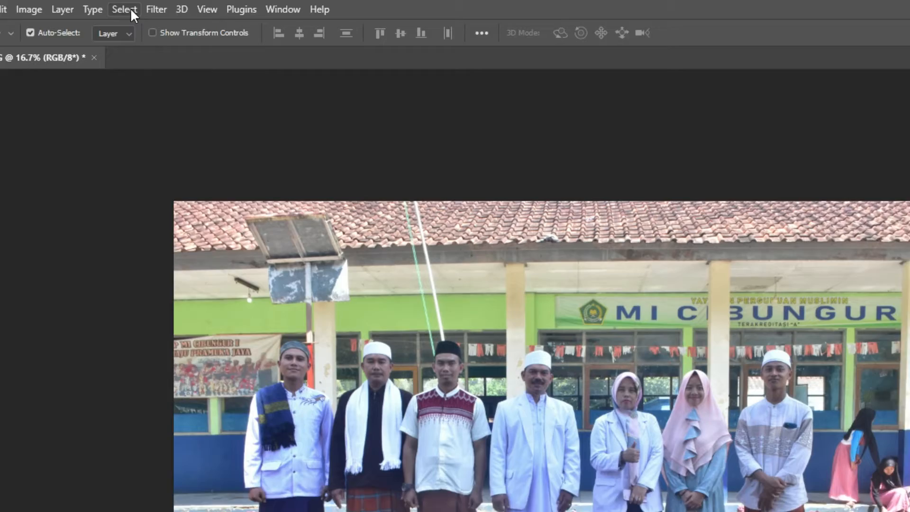
click(129, 9)
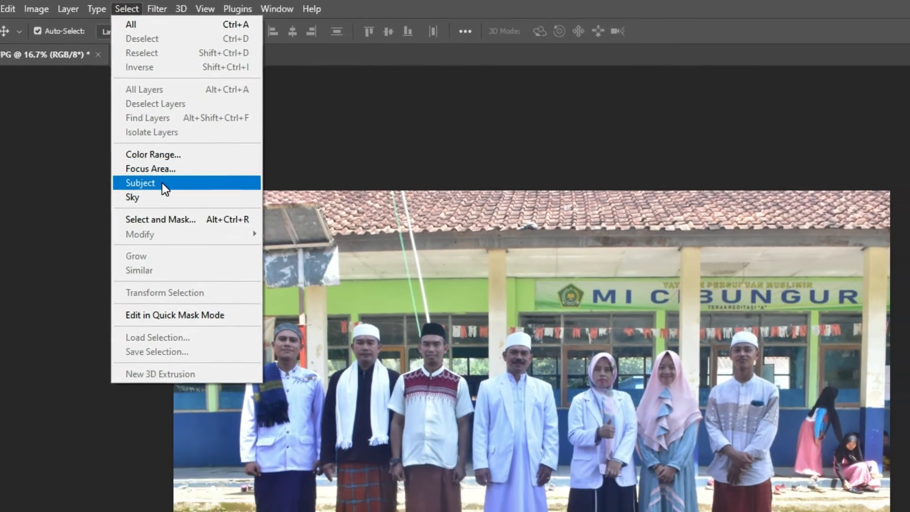
click(162, 183)
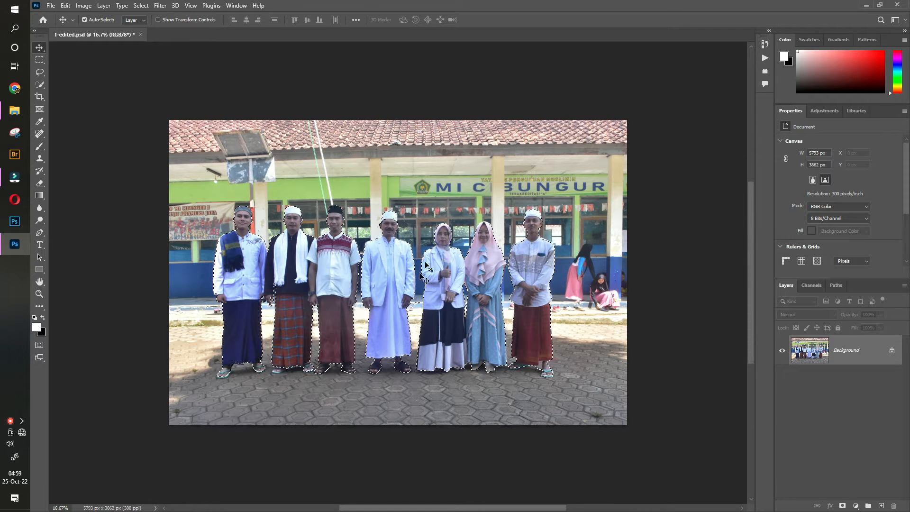
Refine the selection at the rightmost man's feet with the Lasso, removing the ground between them and adding the missing toe and ankle areas
click(41, 295)
drag(426, 295, 426, 295)
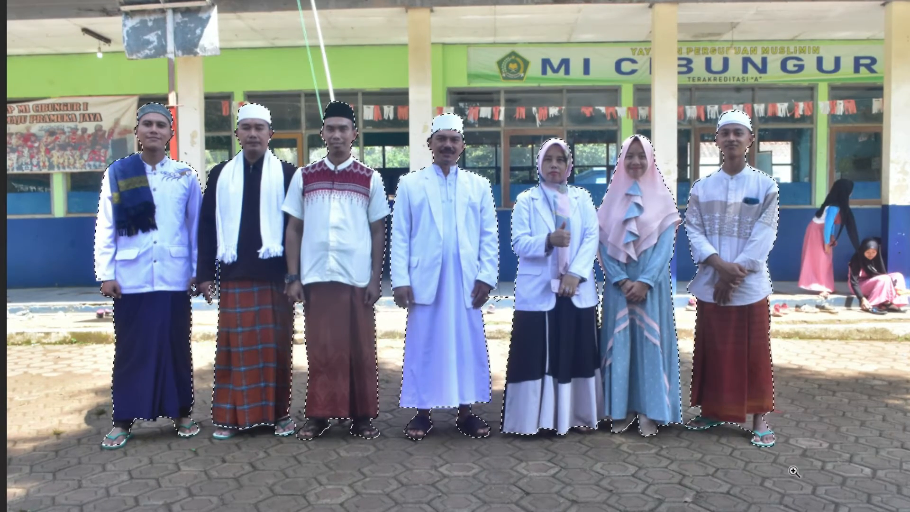
click(746, 426)
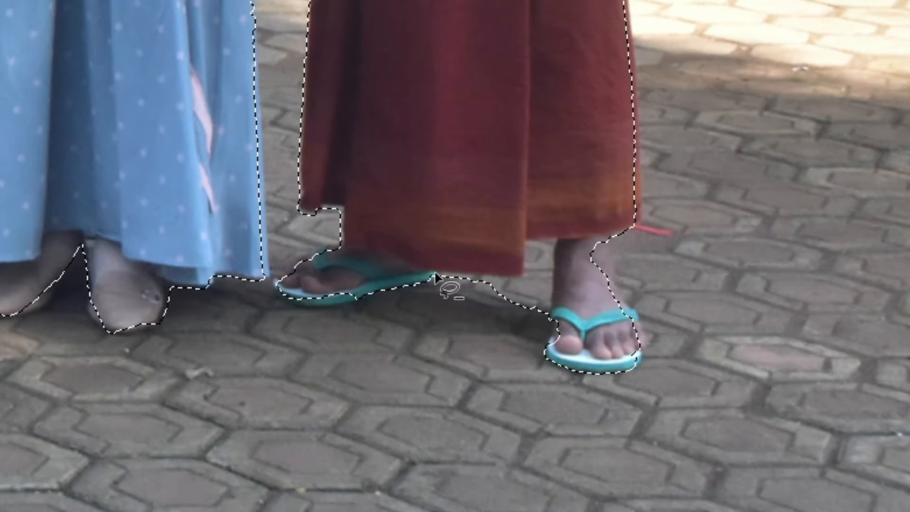
mouse_move(433, 271)
mouse_down()
mouse_move(523, 277)
mouse_move(528, 242)
mouse_move(559, 242)
mouse_move(552, 319)
mouse_move(535, 336)
mouse_move(497, 342)
mouse_move(460, 321)
mouse_move(443, 299)
mouse_up()
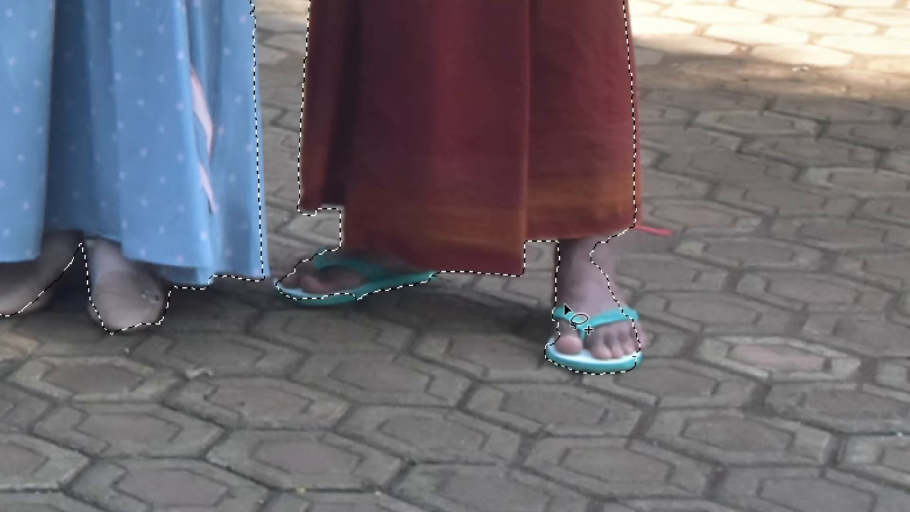
mouse_move(562, 305)
mouse_down()
mouse_move(548, 350)
mouse_move(568, 361)
mouse_move(579, 325)
mouse_move(574, 279)
mouse_up()
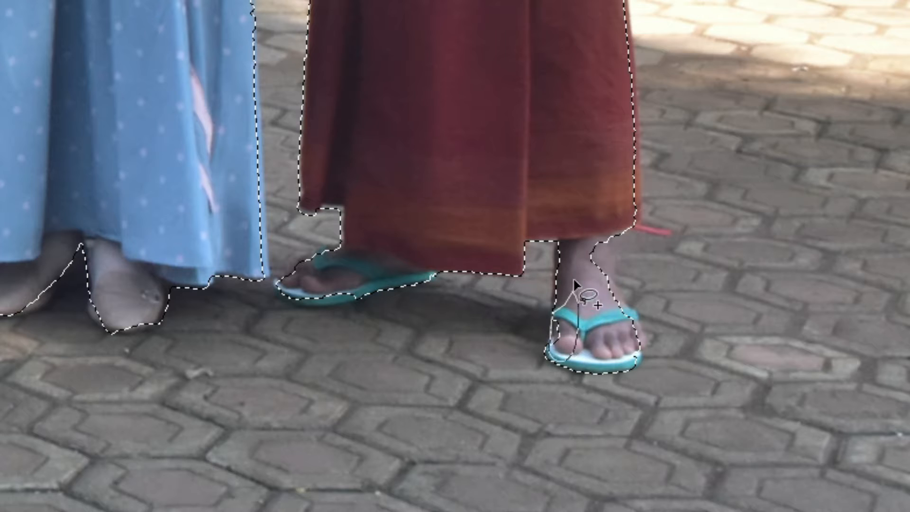
mouse_move(610, 227)
mouse_down()
mouse_move(613, 288)
mouse_move(642, 331)
mouse_move(641, 356)
mouse_move(632, 377)
mouse_up()
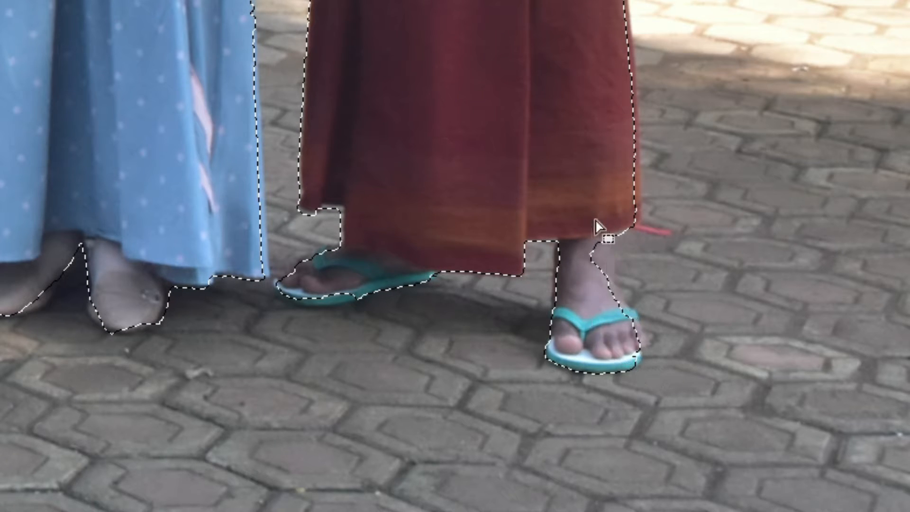
scroll(528, 45, up, 10)
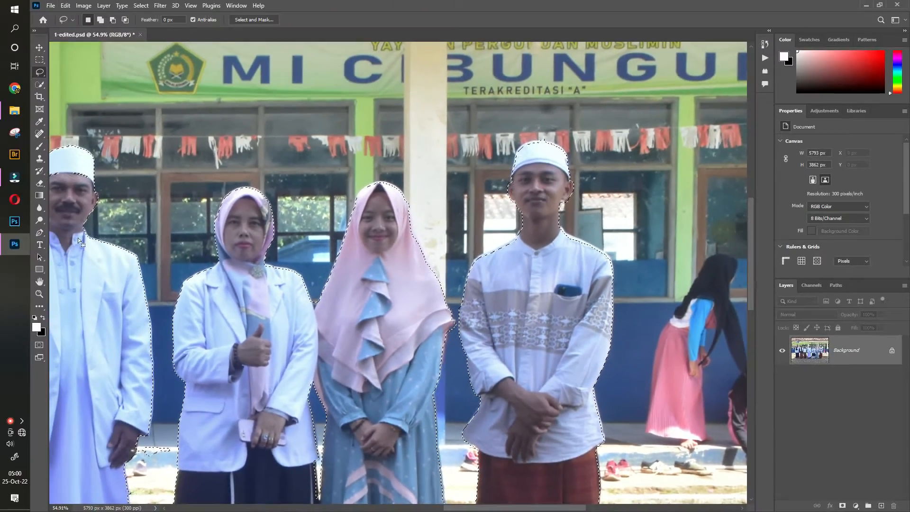
Add the missing sandal of the man in the plaid sarong to the selection with the Lasso tool
key(z)
drag(617, 243, 570, 244)
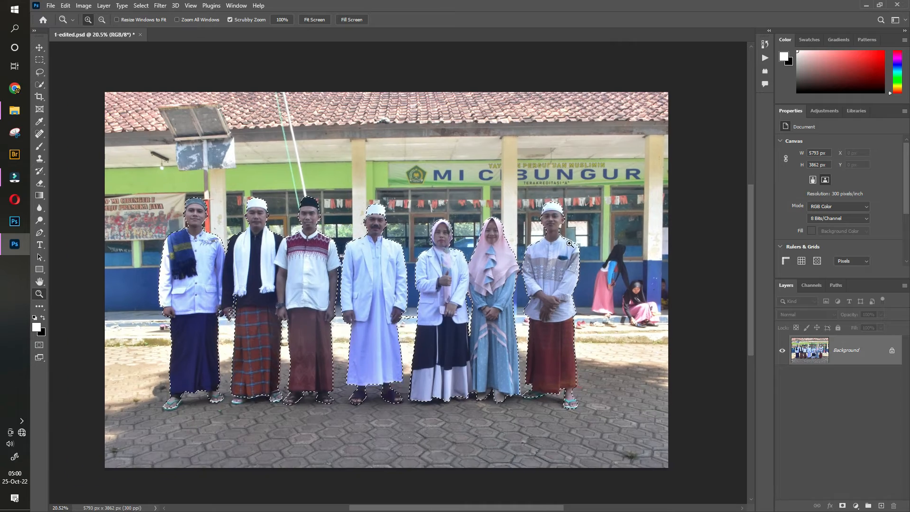
click(39, 47)
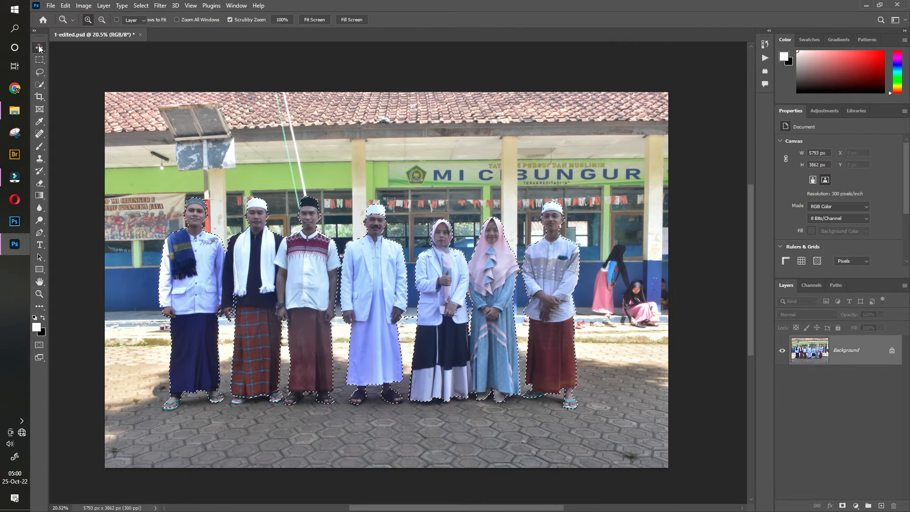
click(39, 47)
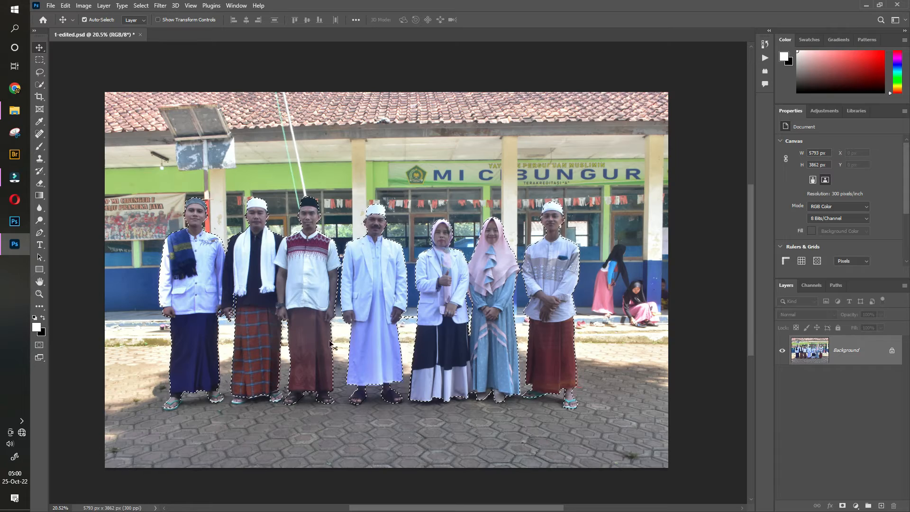
click(40, 294)
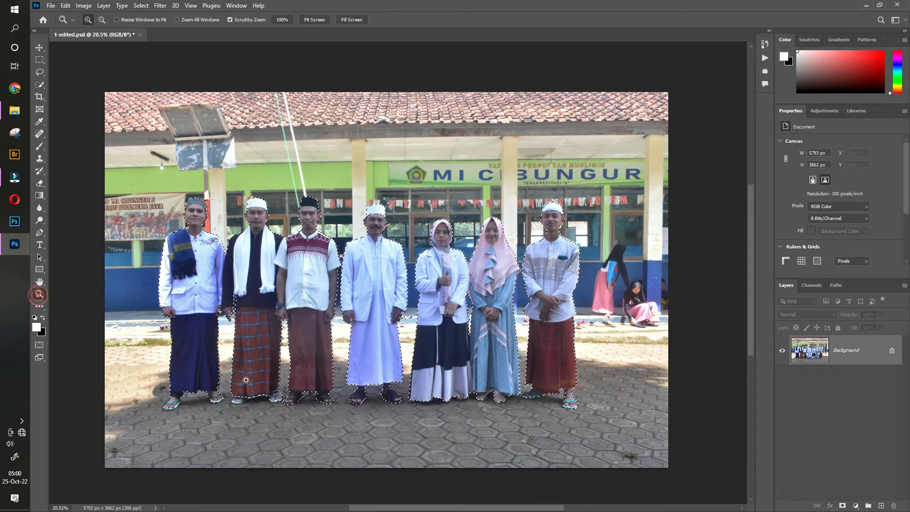
click(246, 381)
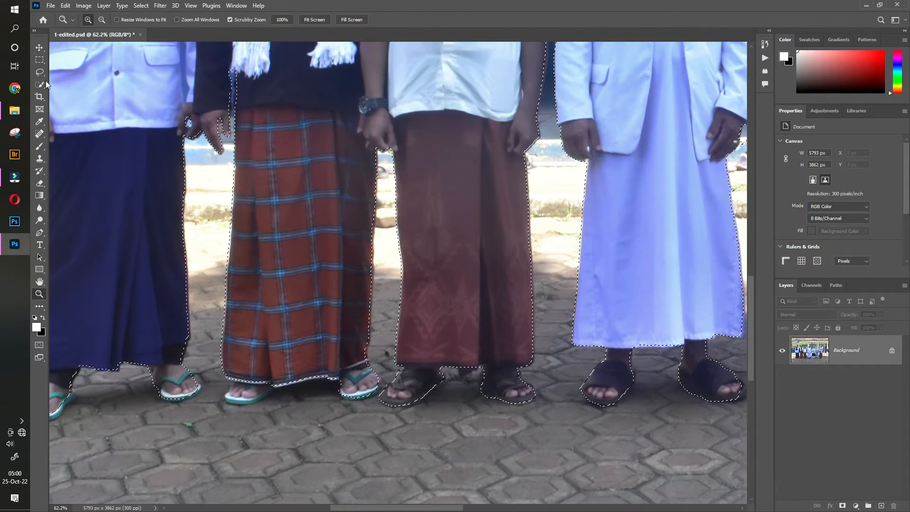
click(39, 72)
mouse_move(237, 378)
mouse_down()
mouse_move(228, 403)
mouse_move(246, 405)
mouse_move(290, 380)
mouse_up()
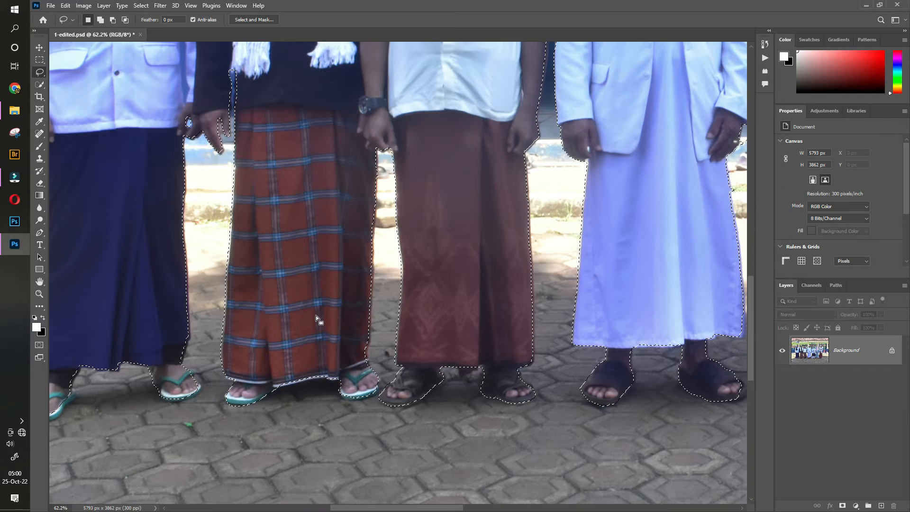
key(ctrl+0)
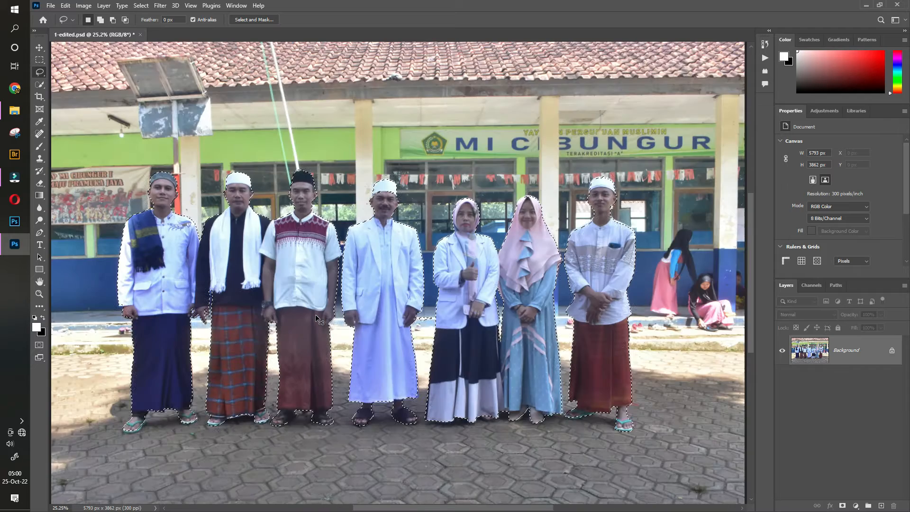
Copy the selected people onto a new layer and check the cutout by toggling the Background layer's visibility
click(40, 48)
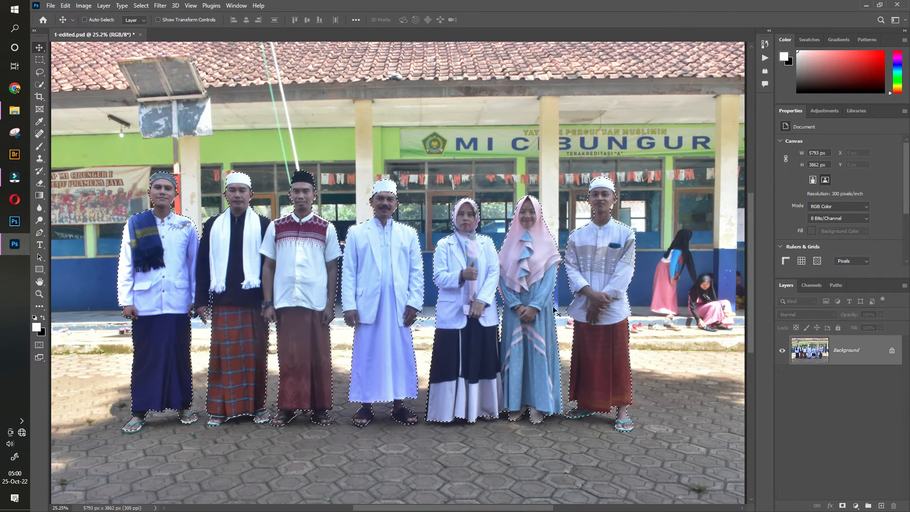
key(ctrl+j)
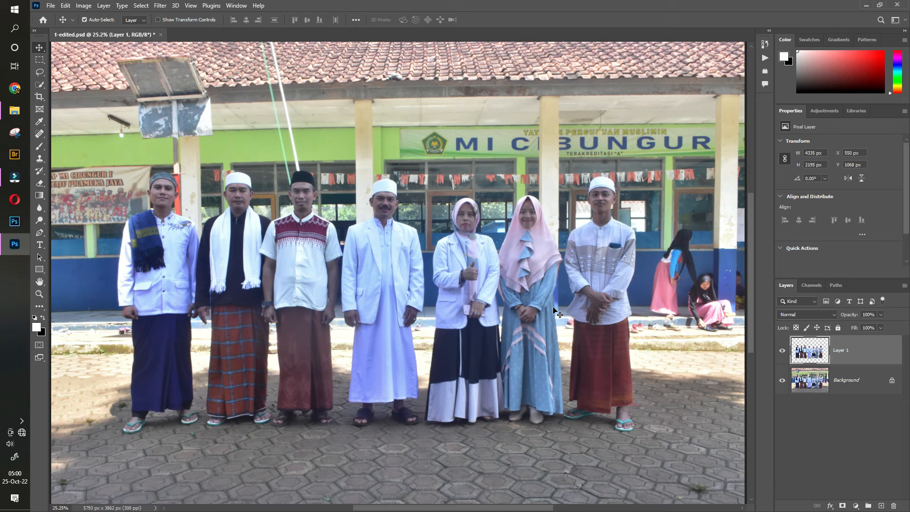
click(782, 380)
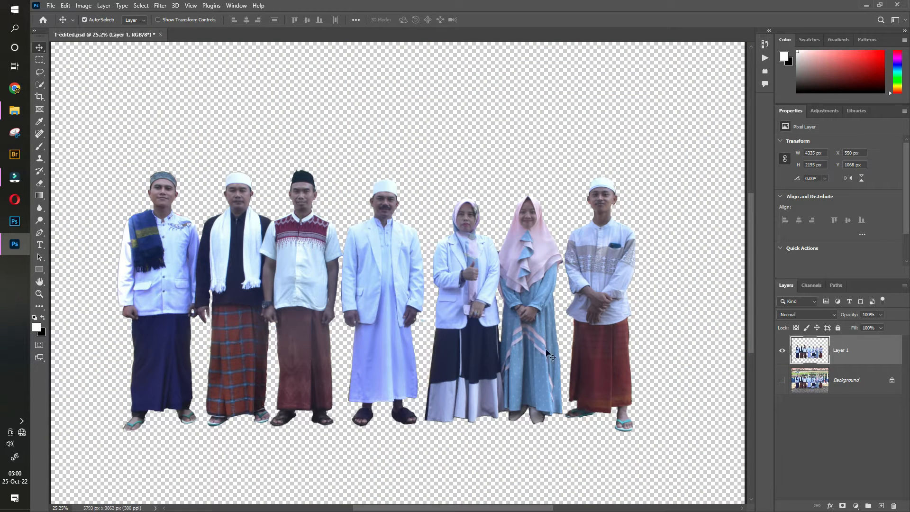
click(783, 380)
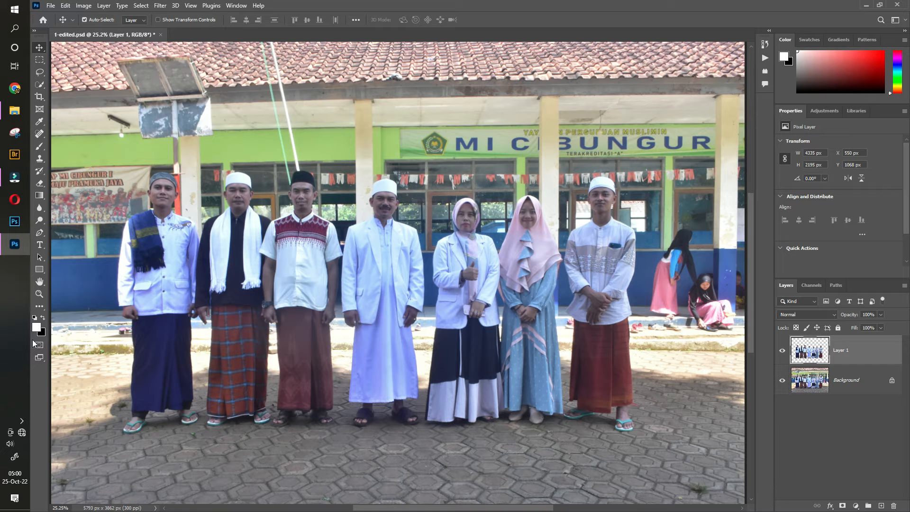
Duplicate the Background layer directly beneath the layer with the cut-out people
click(39, 294)
drag(452, 266, 435, 262)
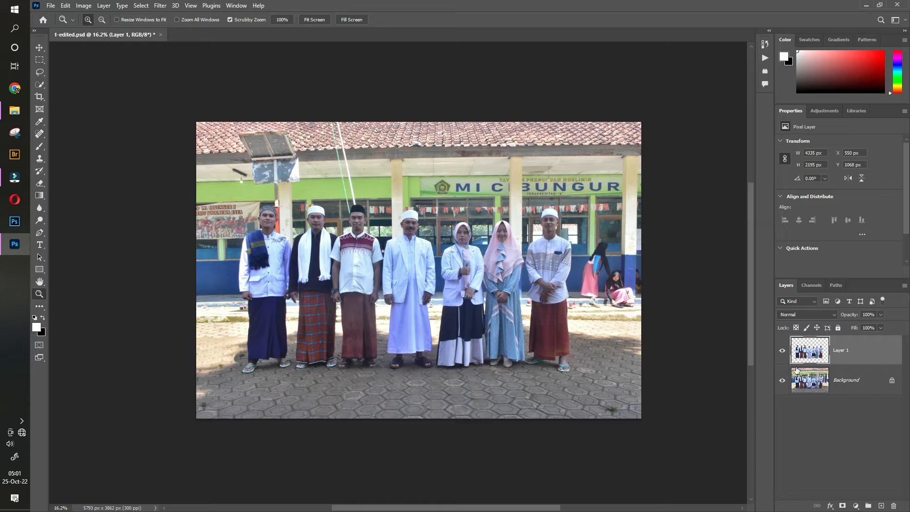
click(806, 382)
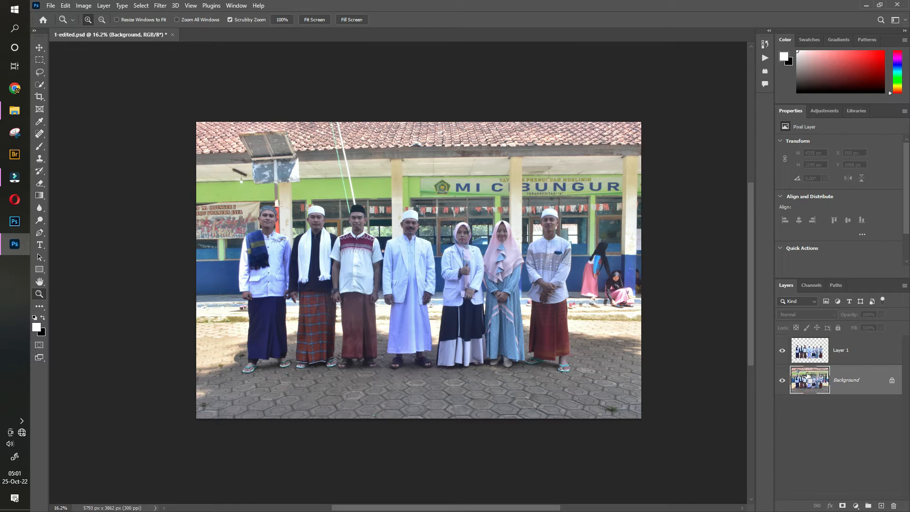
drag(809, 379, 811, 406)
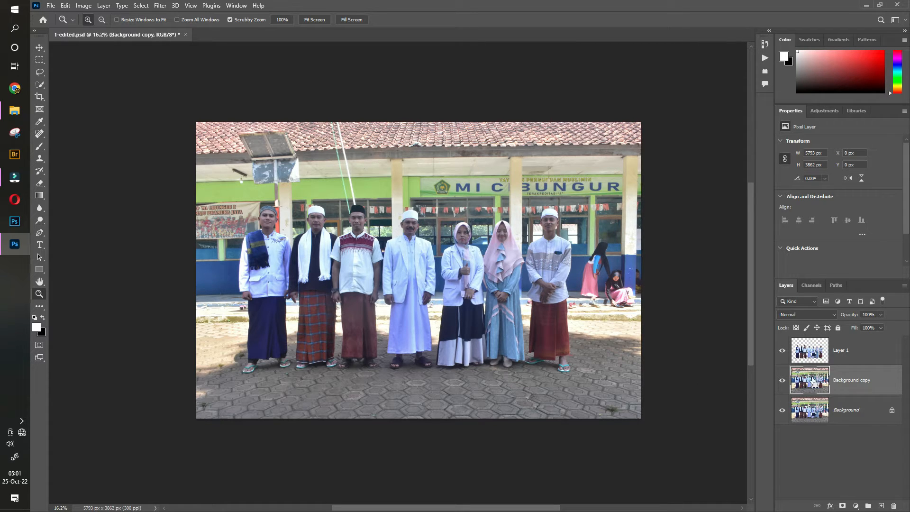
Load the outline of the people on Layer 1 as a selection while keeping the Background copy layer active
drag(816, 363, 813, 353)
ctrl+click(815, 354)
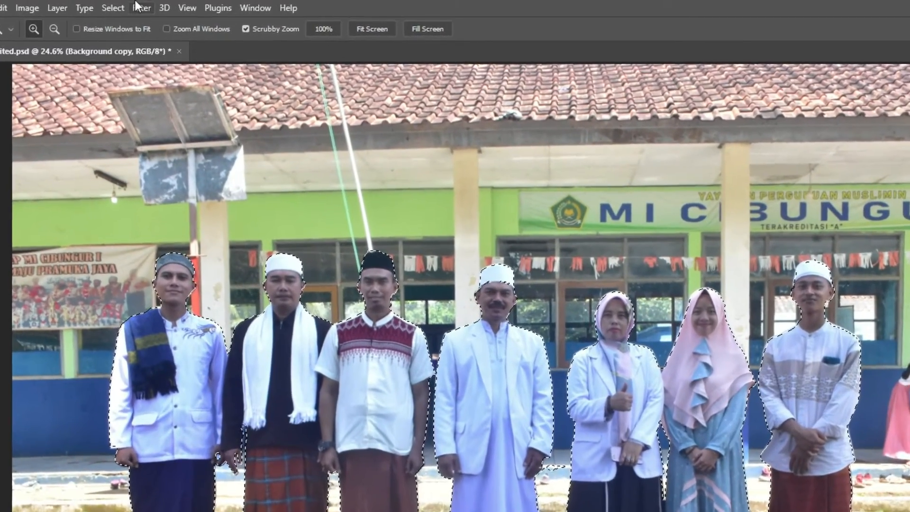
key(ctrl+plus)
Expand the selection around the people by 20 pixels
click(136, 10)
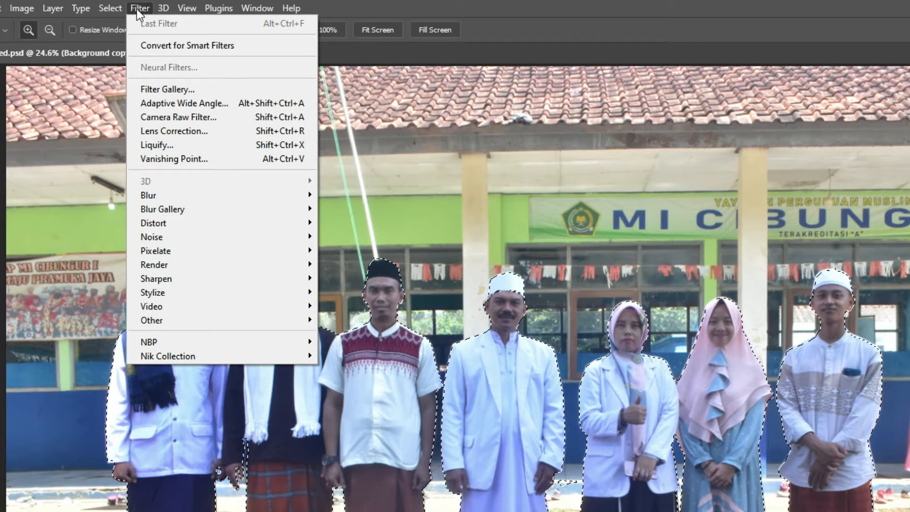
click(115, 8)
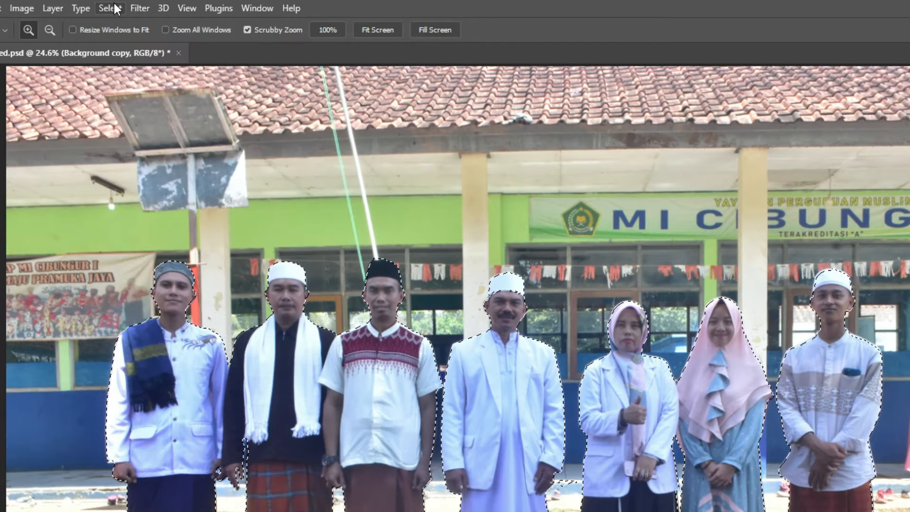
click(115, 8)
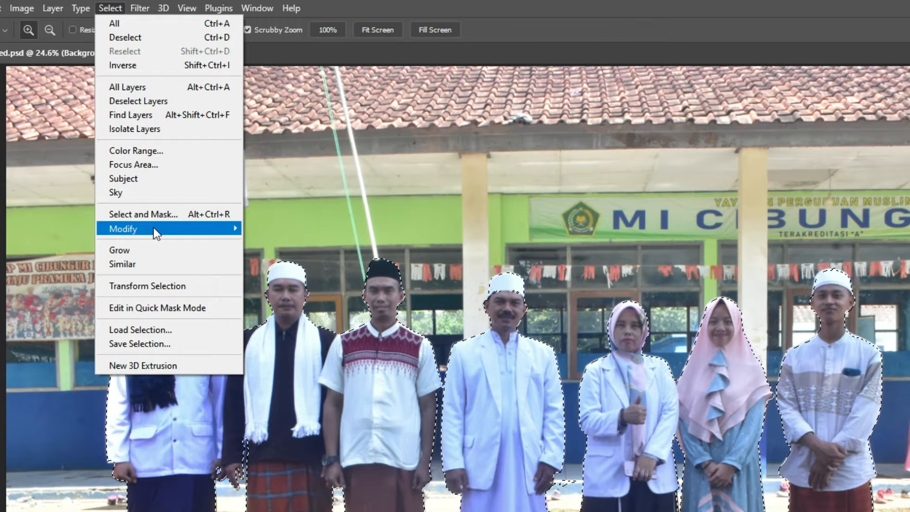
mouse_move(153, 228)
click(309, 256)
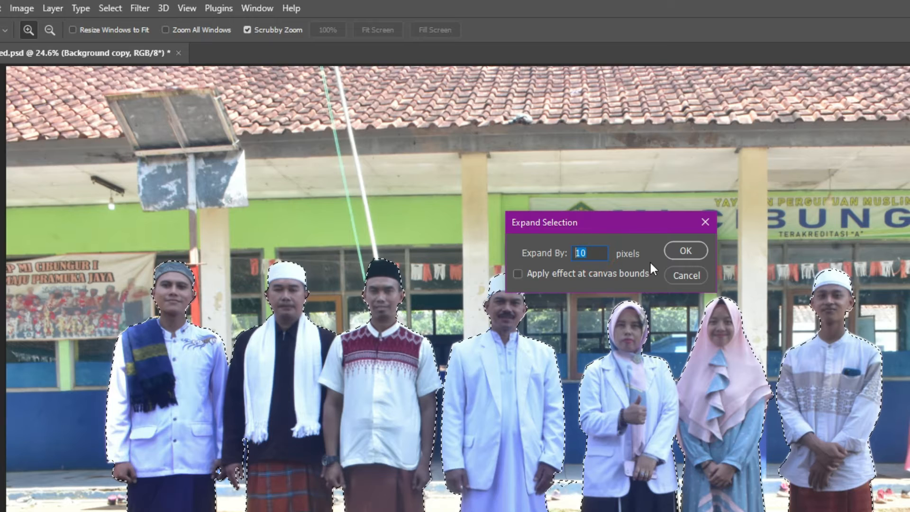
text(20)
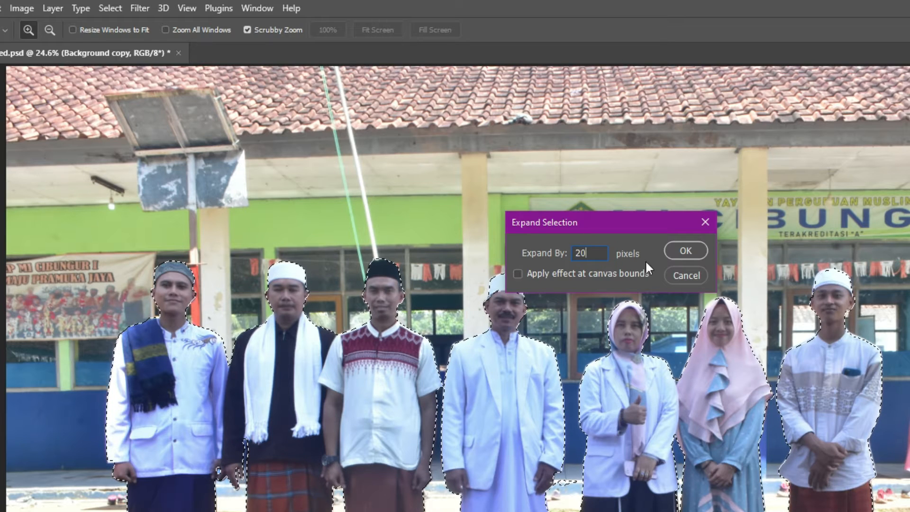
click(683, 251)
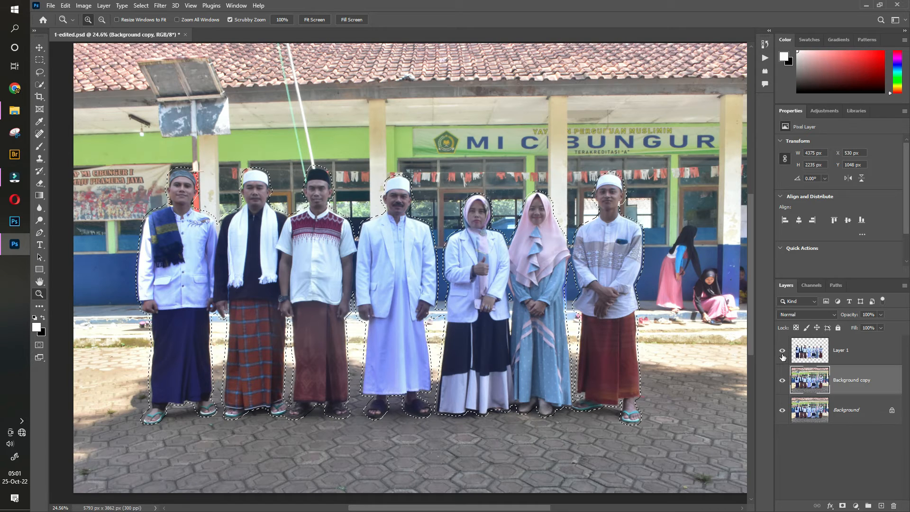
Hide Layer 1 and fill the expanded selection on Background copy with Content-Aware, Color Adaptation on, Normal mode, 100% opacity
click(783, 353)
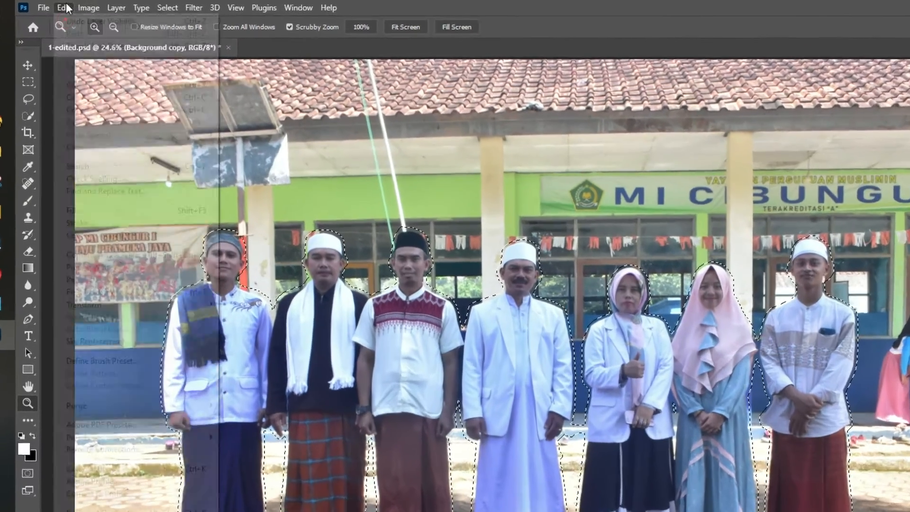
click(65, 5)
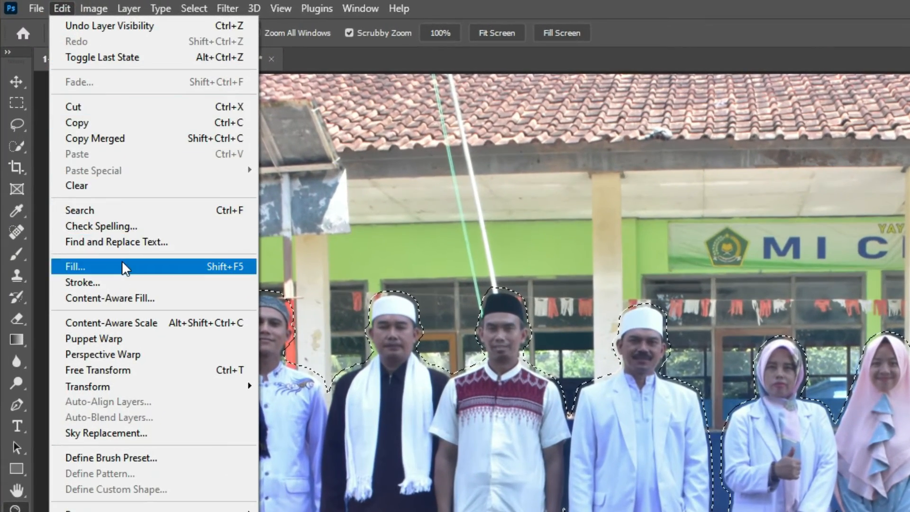
click(117, 244)
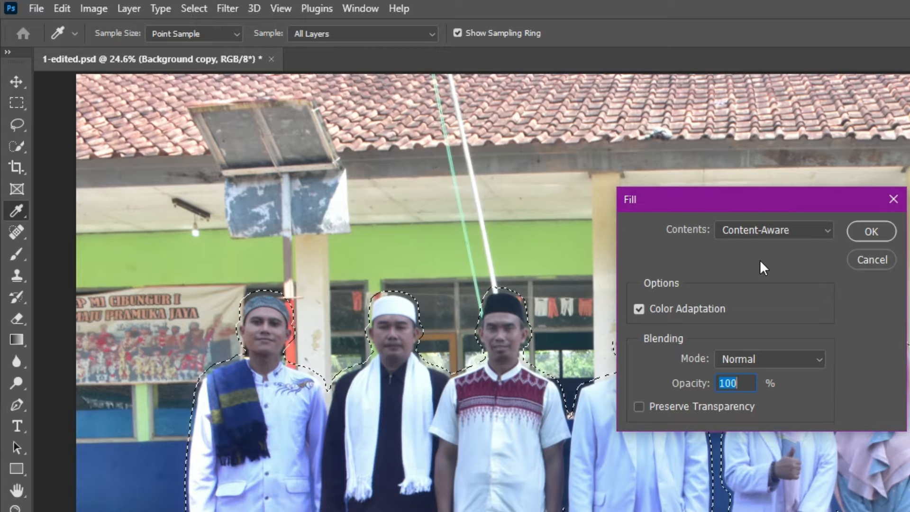
click(872, 231)
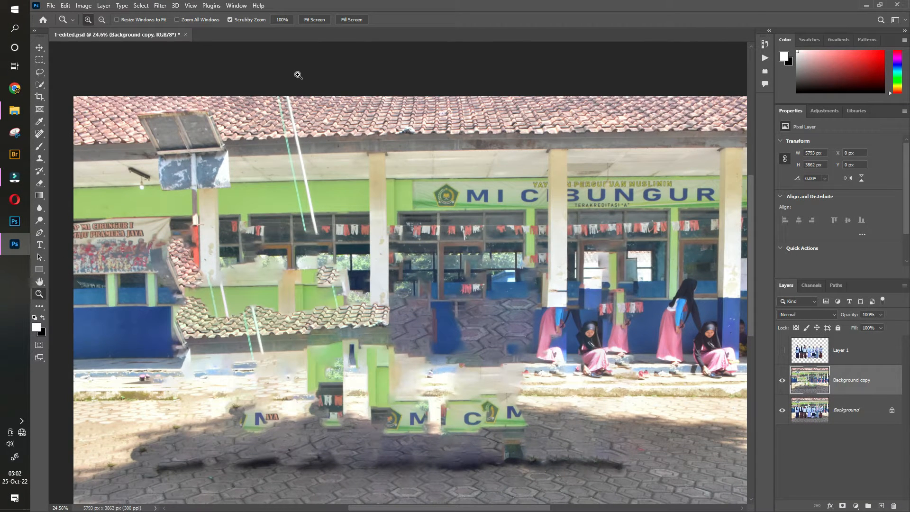
Remove the white pole and the green rope in front of the roof and windows with the Spot Healing Brush
click(40, 134)
click(90, 134)
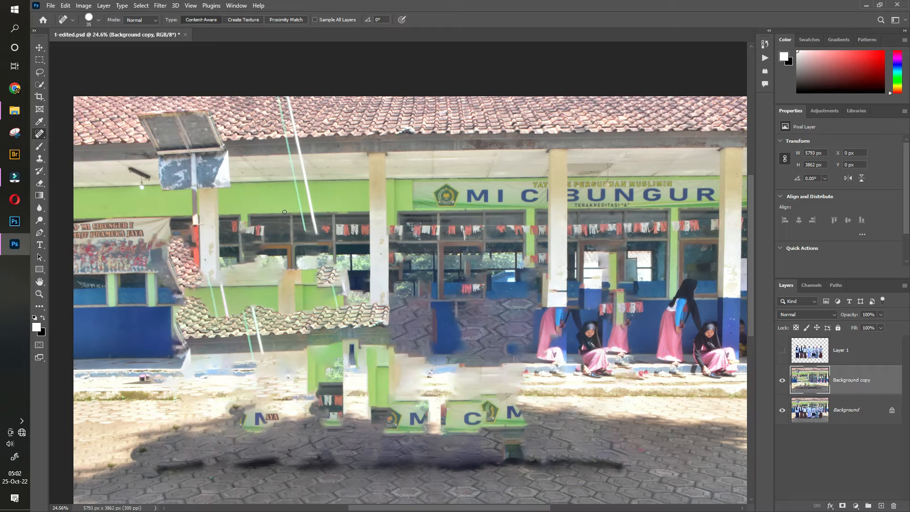
click(315, 233)
shift+click(288, 93)
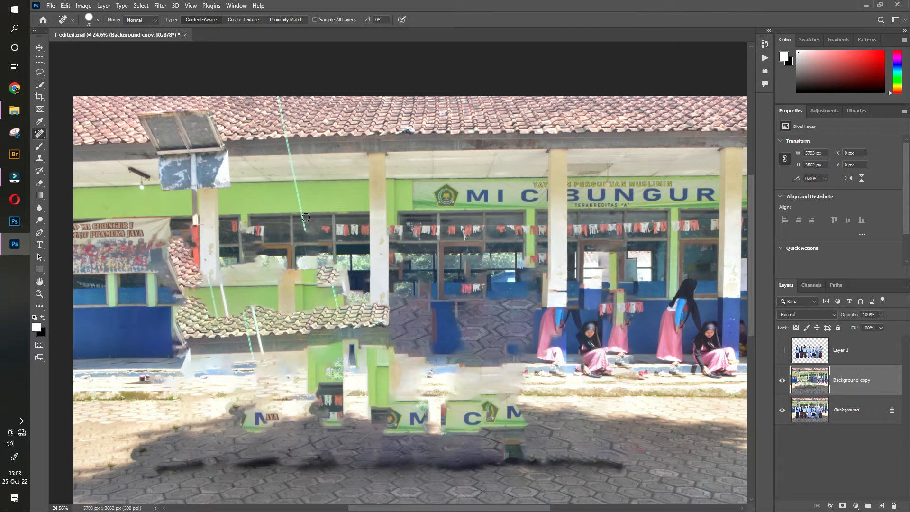
drag(304, 230, 279, 92)
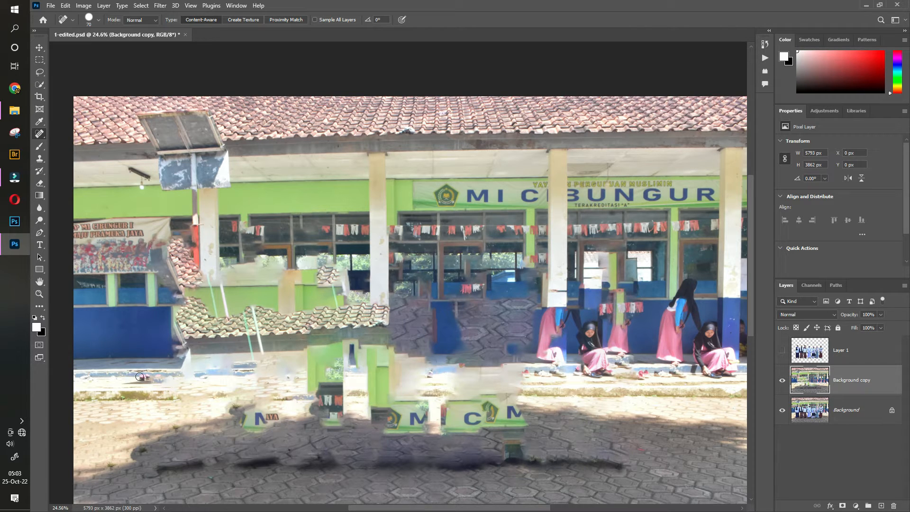
Heal away the litter by the step and the ceiling lamp fixture, and clone clean ceiling over the remaining bulb
drag(139, 377, 161, 380)
drag(125, 167, 149, 179)
click(39, 158)
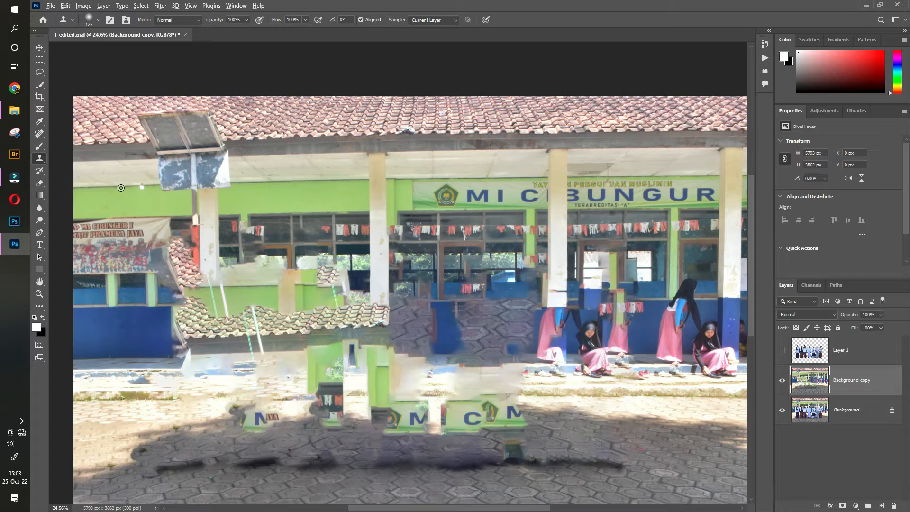
alt+click(120, 186)
click(141, 186)
Select the standing girl and the seated girl beside the rightmost pillar with the Object Selection tool
drag(582, 359, 386, 343)
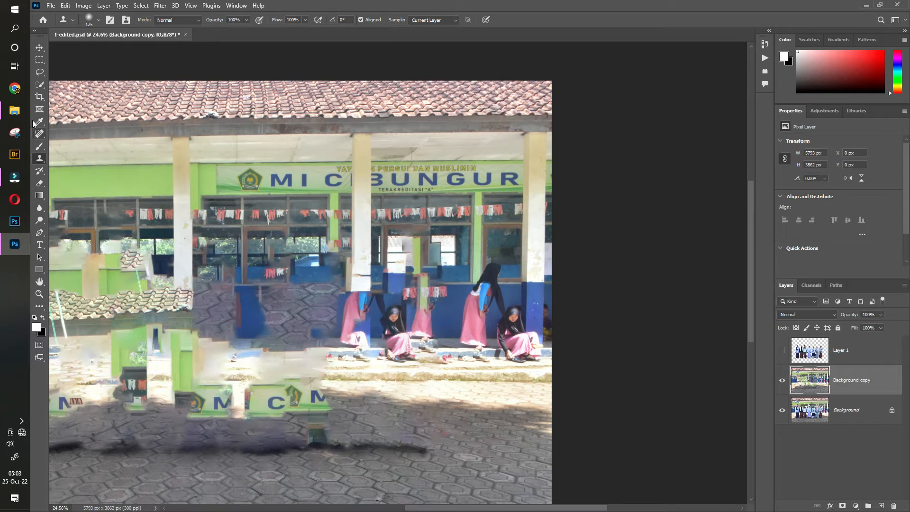
click(39, 84)
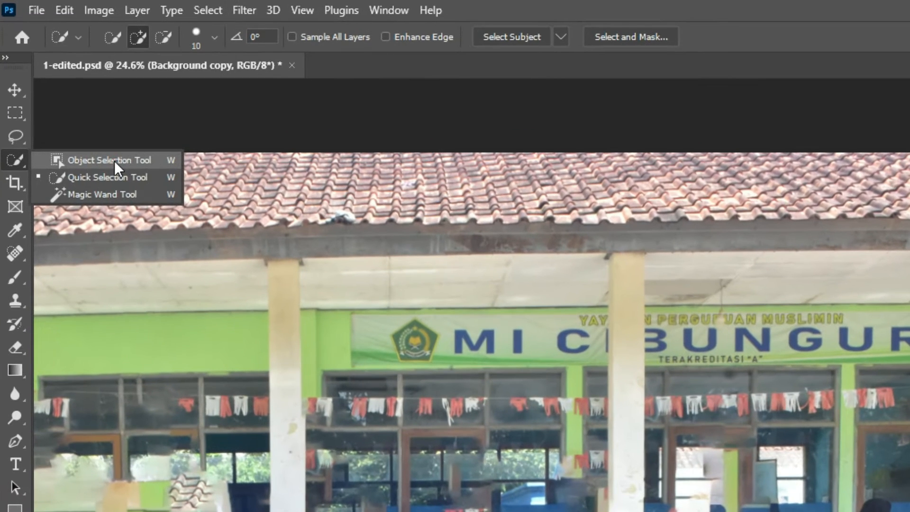
click(114, 143)
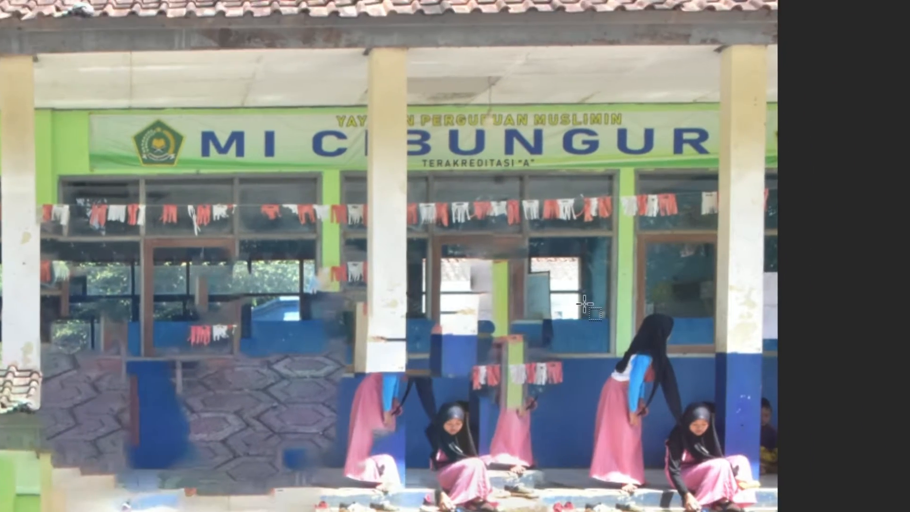
drag(721, 426, 877, 511)
drag(663, 440, 689, 463)
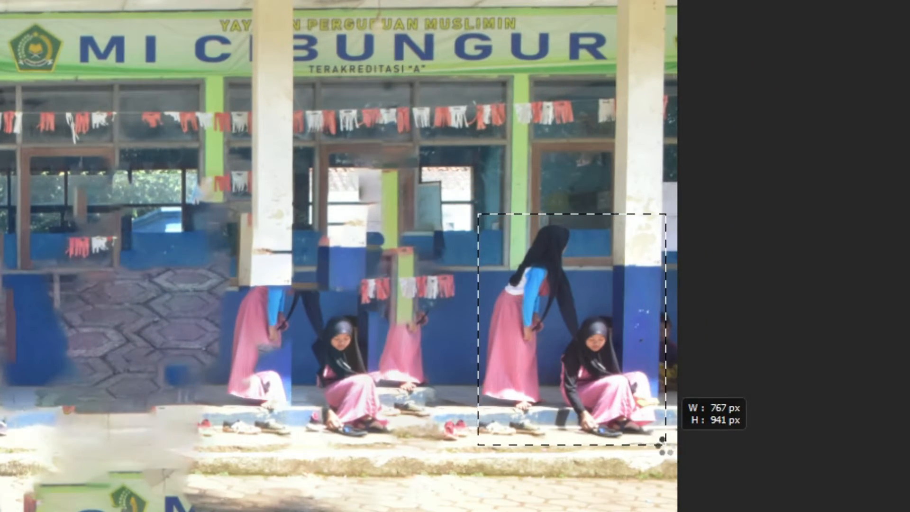
key(z)
click(323, 187)
Clone the window, blue wall and floor over the selected standing girl, from head to skirt
click(39, 158)
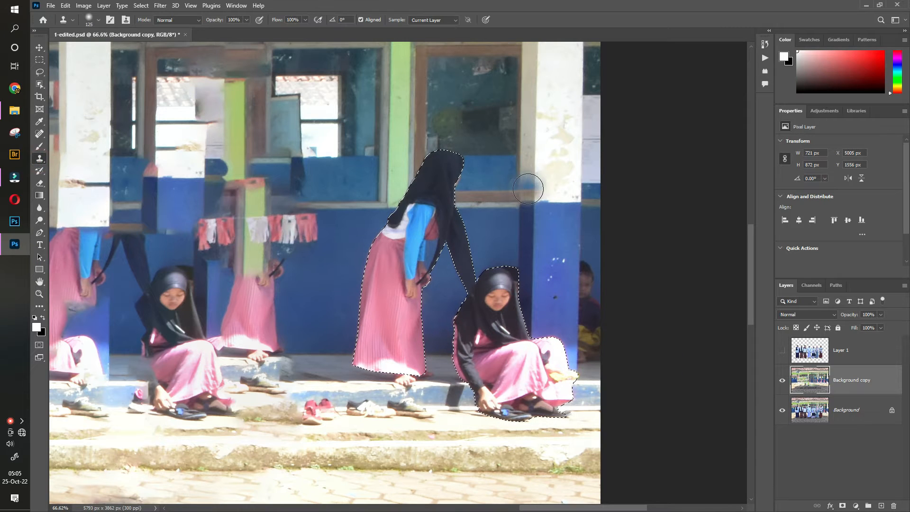
key(alt)
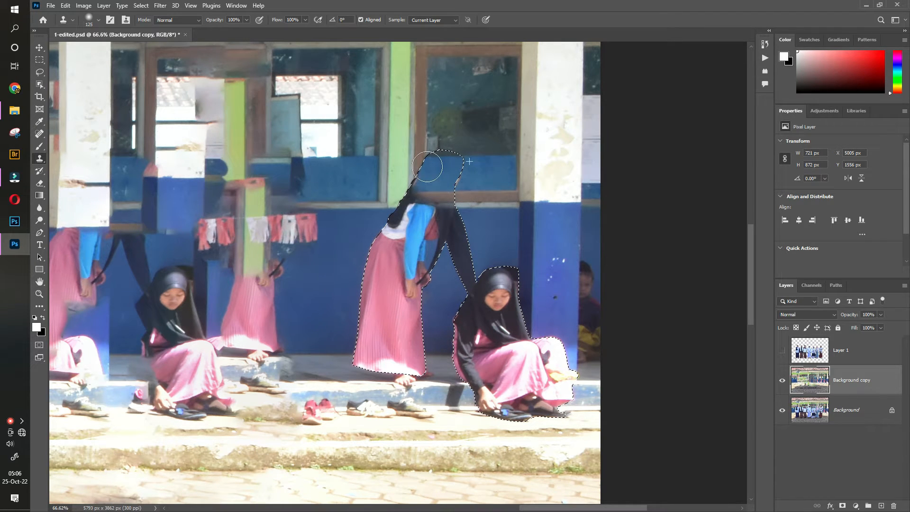
key(alt)
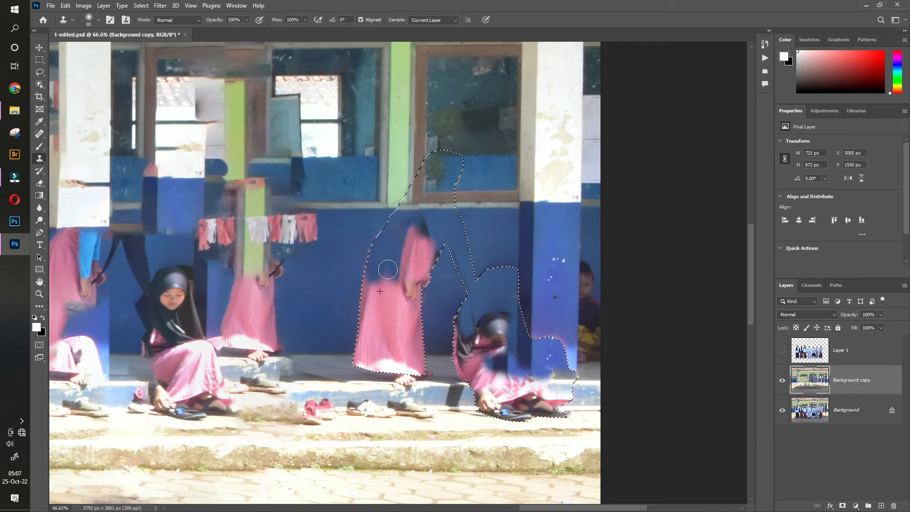
mouse_move(358, 355)
mouse_down()
mouse_move(387, 355)
mouse_move(420, 362)
mouse_up()
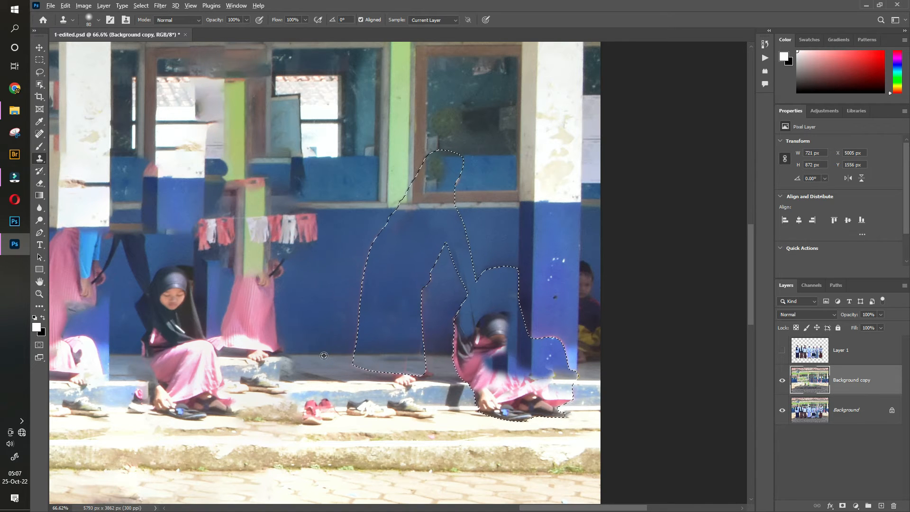
Clone the blue wall and pillar over the selected seated girl and clear the selection
key(alt)
mouse_move(493, 285)
mouse_down()
mouse_move(463, 339)
mouse_move(493, 353)
mouse_move(519, 335)
mouse_move(565, 407)
mouse_up()
alt+click(437, 355)
key(ctrl+d)
Heal the outline traces the removed girls left on the blue wall
key(j)
drag(397, 211, 354, 356)
drag(448, 245, 467, 291)
mouse_move(450, 266)
mouse_down()
mouse_move(511, 341)
mouse_move(569, 370)
mouse_up()
Adjust the brush size and clean up the leftover patches on the wall beside the pillar and the feet on the ledge
key(bracketleft)
key(bracketleft)
key(bracketleft)
key(bracketleft)
key(bracketleft)
key(bracketleft)
key(bracketleft)
key(bracketleft)
key(bracketleft)
key(bracketright)
key(bracketright)
key(bracketright)
key(bracketright)
key(bracketright)
key(bracketright)
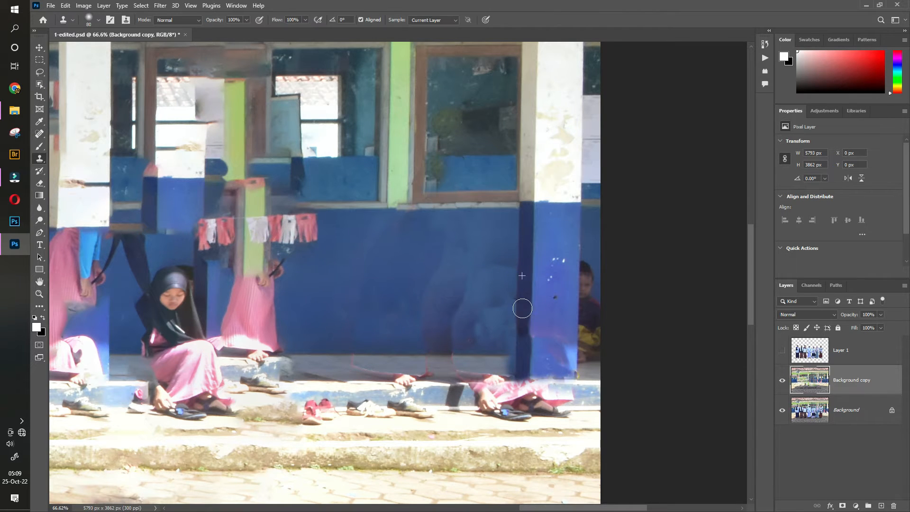
mouse_move(439, 266)
mouse_down()
mouse_move(406, 370)
mouse_move(495, 381)
mouse_move(454, 406)
mouse_move(586, 397)
mouse_move(576, 408)
mouse_move(571, 394)
mouse_move(460, 408)
mouse_up()
Clone away the pink traces along the base of the blue wall with a 40 px brush
key(s)
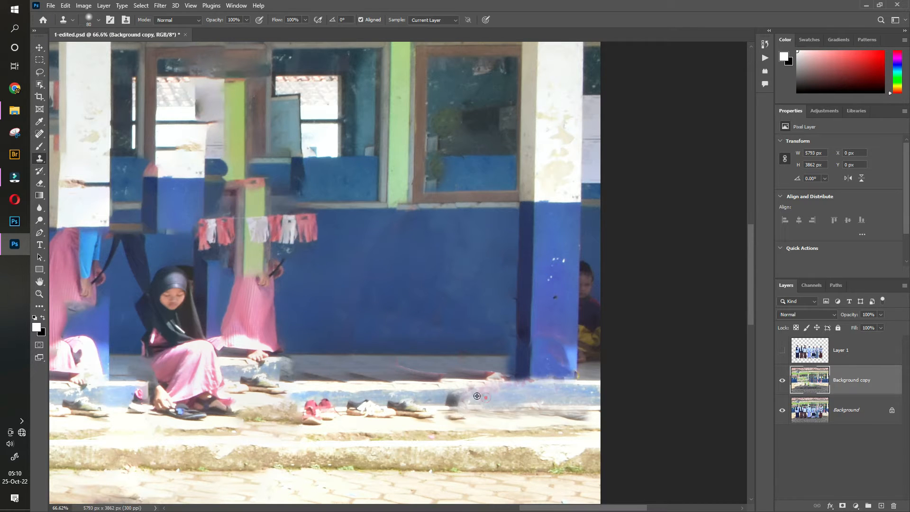
key(bracketleft)
key(bracketleft)
key(bracketleft)
key(bracketleft)
drag(419, 374, 502, 375)
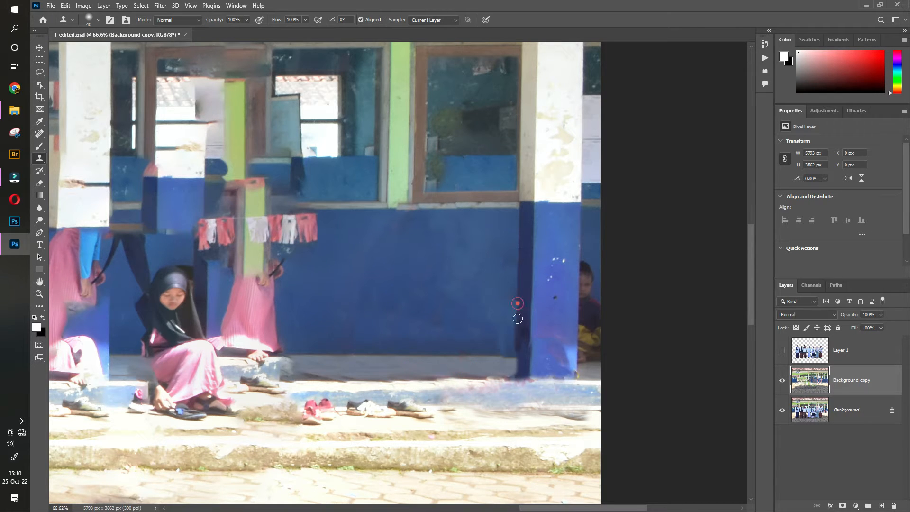
Replace the boy beyond the rightmost pillar with blue wall inside a narrow rectangular selection, and remove the shoes along the step
key(m)
mouse_move(580, 239)
mouse_down()
mouse_move(580, 360)
mouse_move(602, 380)
mouse_up()
key(shift+BackSpace)
key(Return)
key(s)
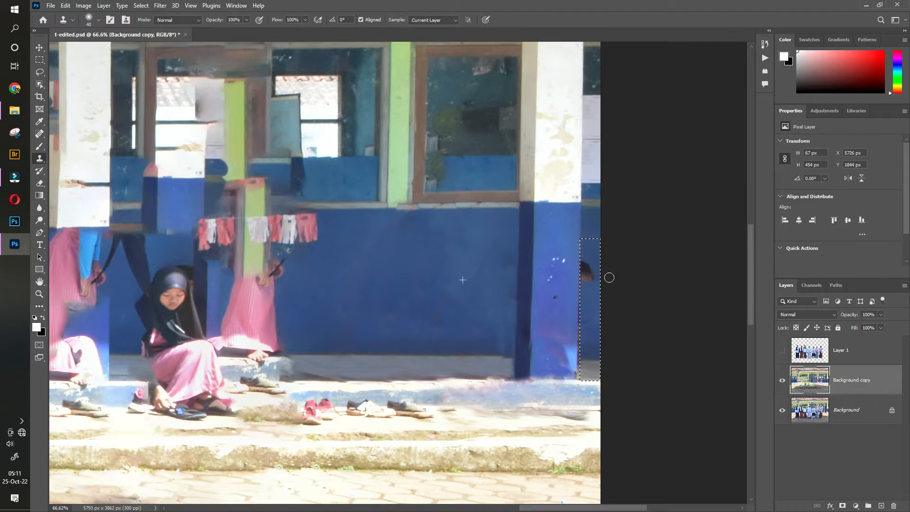
drag(458, 420, 259, 412)
Examine the retouched background around the rightmost man by toggling Layer 1's visibility
key(z)
drag(474, 282, 415, 282)
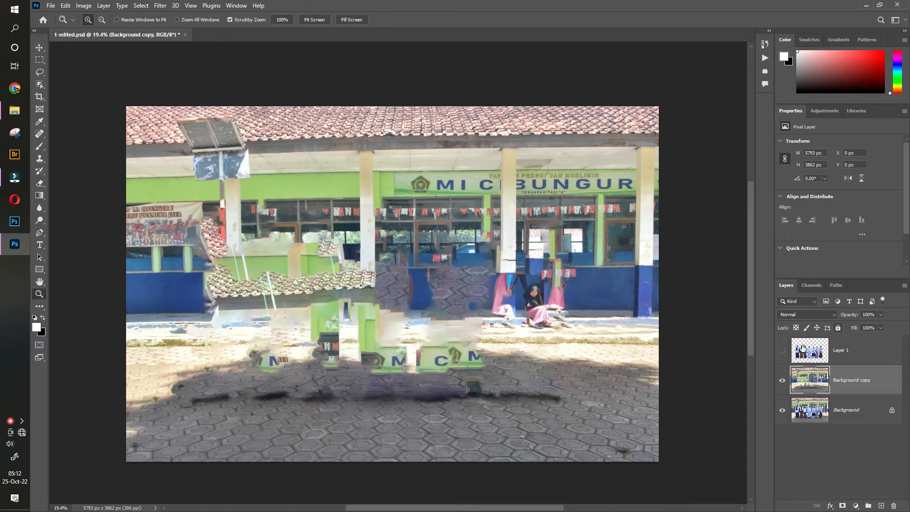
click(782, 350)
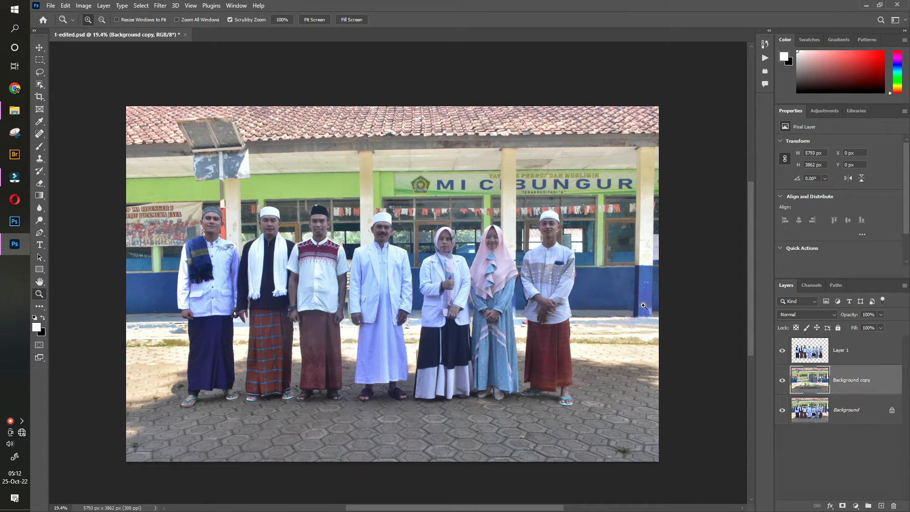
drag(584, 277, 586, 275)
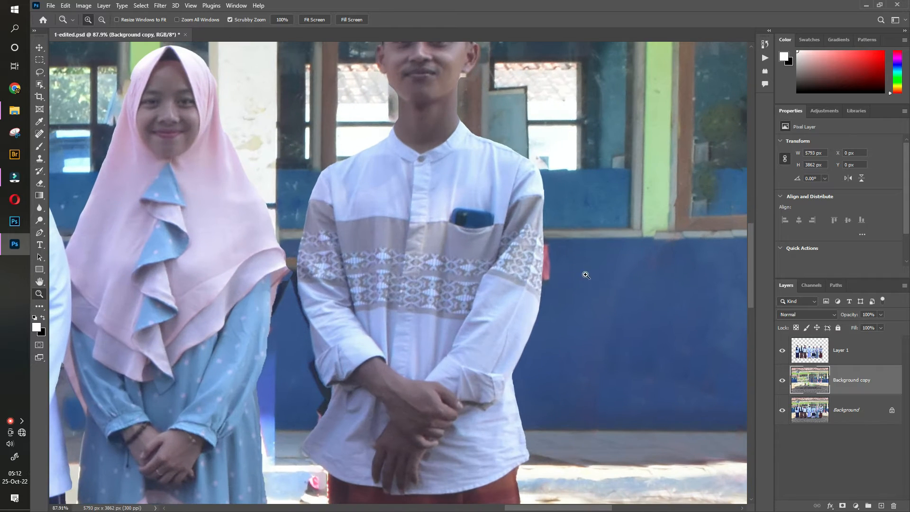
click(782, 351)
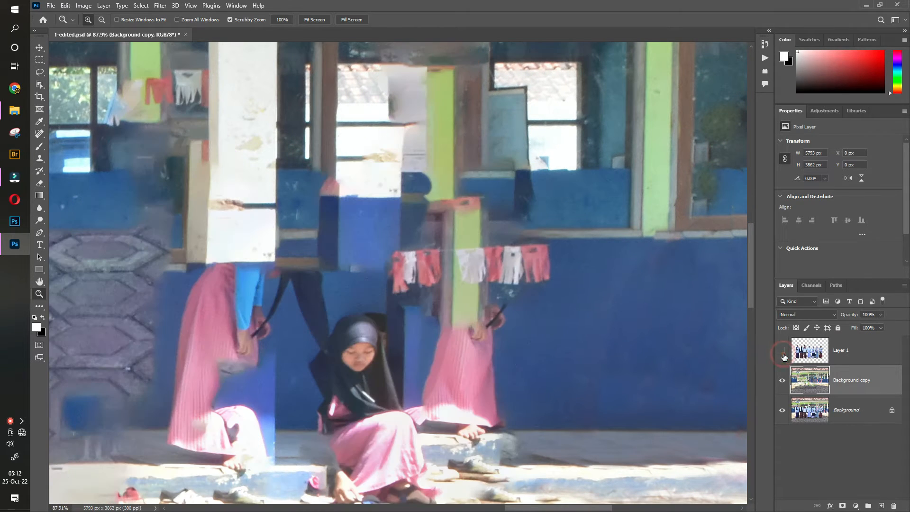
Paint over the red bunting edge beside the rightmost man's sleeve with sampled wall blue and a 60 px brush, and check it against Layer 1
click(40, 147)
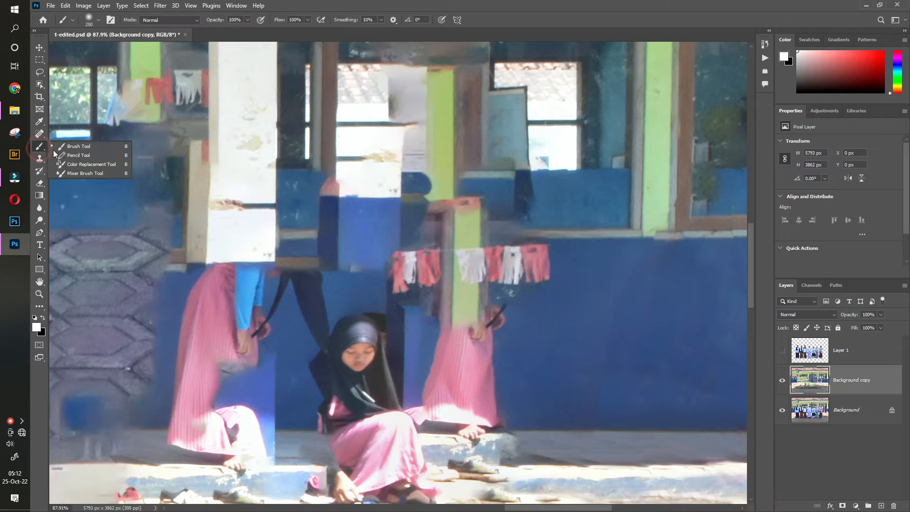
click(90, 149)
alt+click(579, 273)
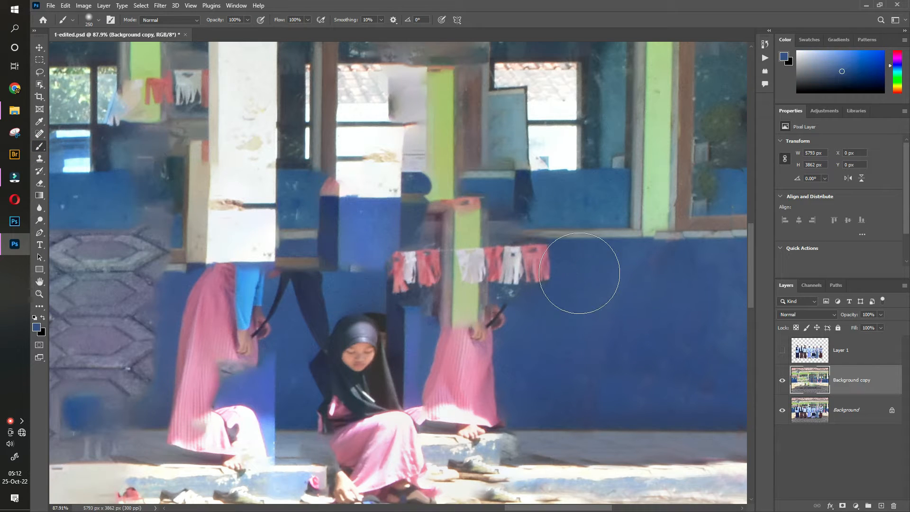
key(bracketleft)
key(bracketleft)
key(bracketleft)
key(bracketleft)
key(bracketleft)
key(bracketleft)
key(bracketleft)
key(bracketleft)
key(bracketleft)
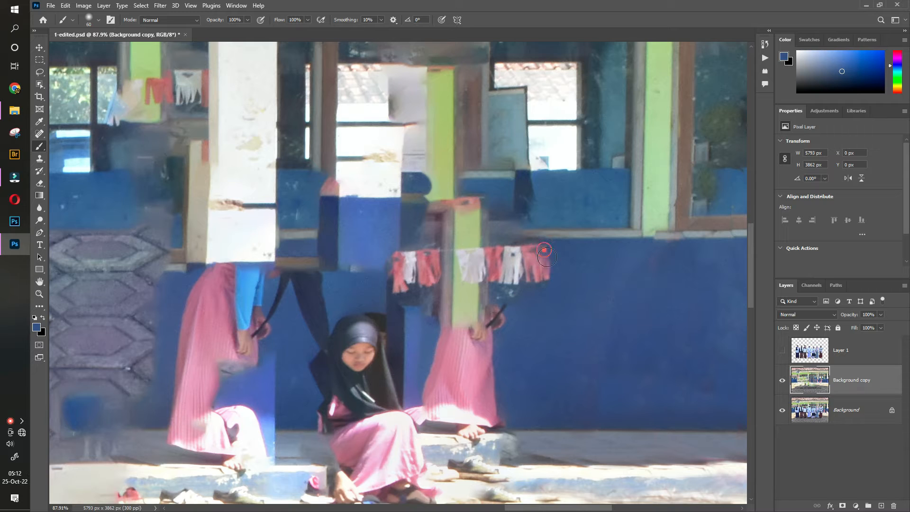
drag(546, 253, 546, 282)
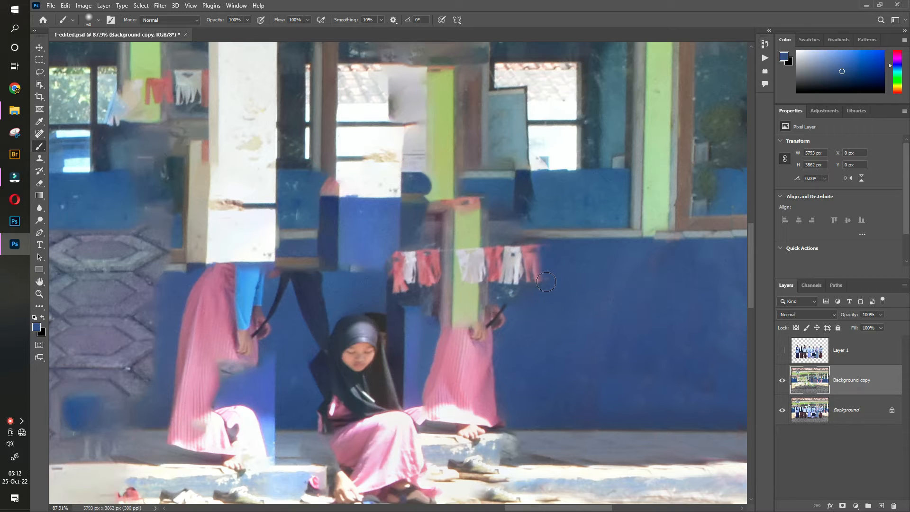
click(783, 350)
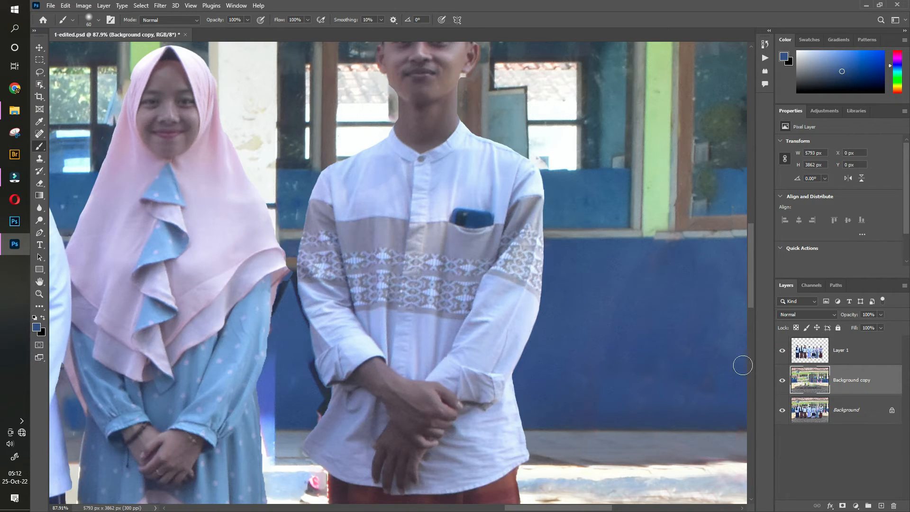
click(782, 353)
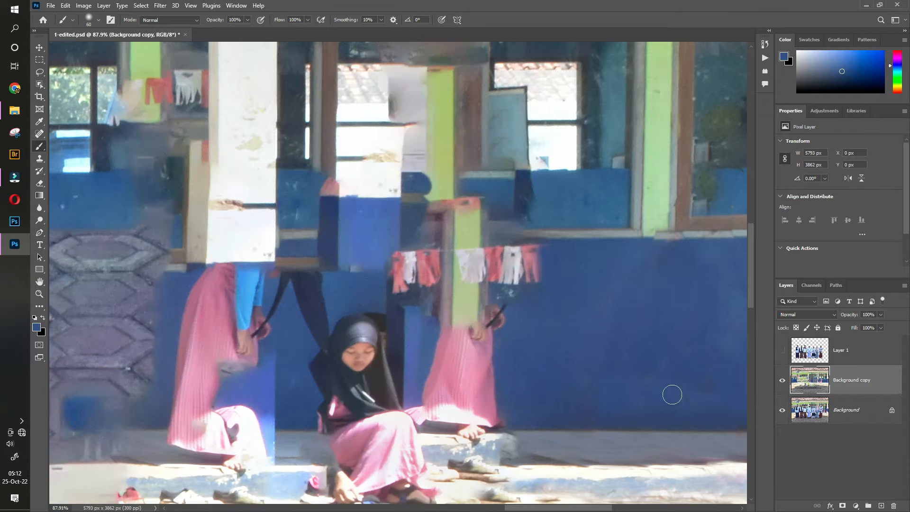
click(783, 353)
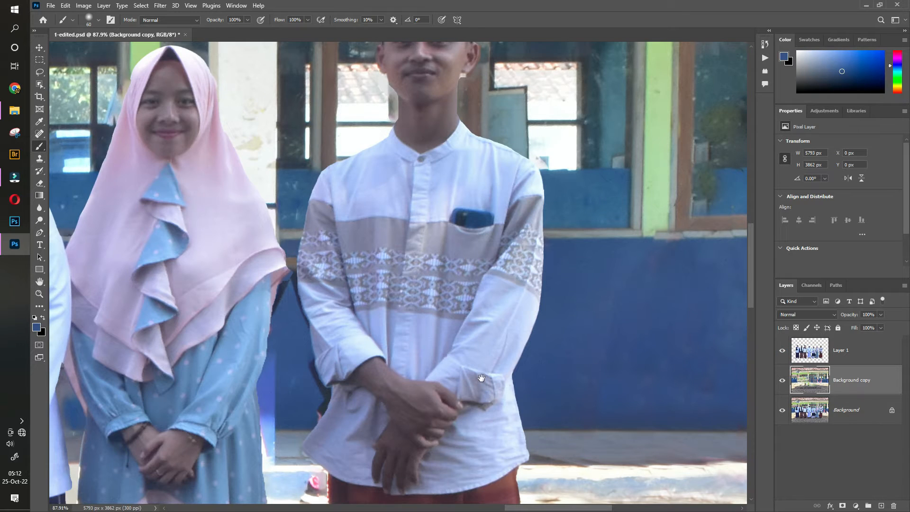
Paint sampled wall blue over the dark remnants between the pink-veiled woman and the rightmost man
mouse_move(485, 373)
mouse_down()
mouse_move(545, 237)
mouse_move(572, 294)
mouse_up()
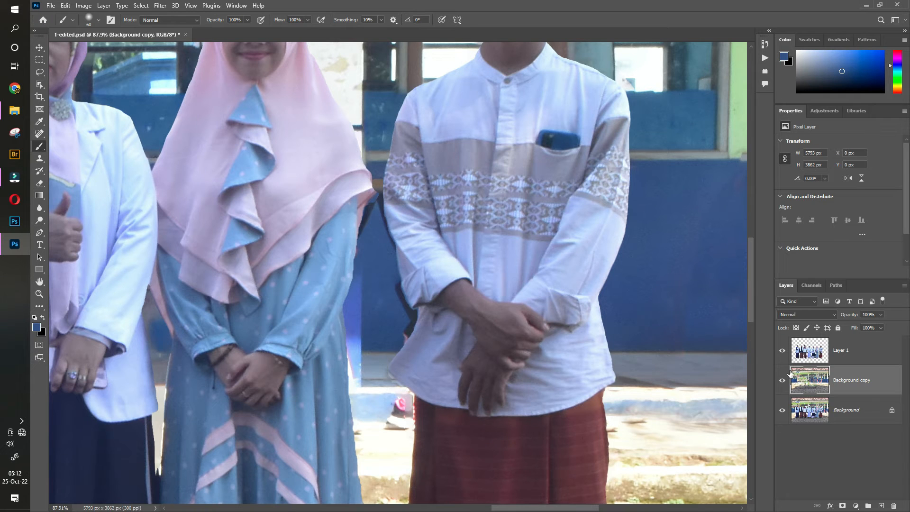
alt+click(384, 273)
drag(406, 312, 406, 341)
mouse_move(392, 229)
mouse_down()
mouse_move(382, 201)
mouse_move(368, 232)
mouse_move(367, 218)
mouse_up()
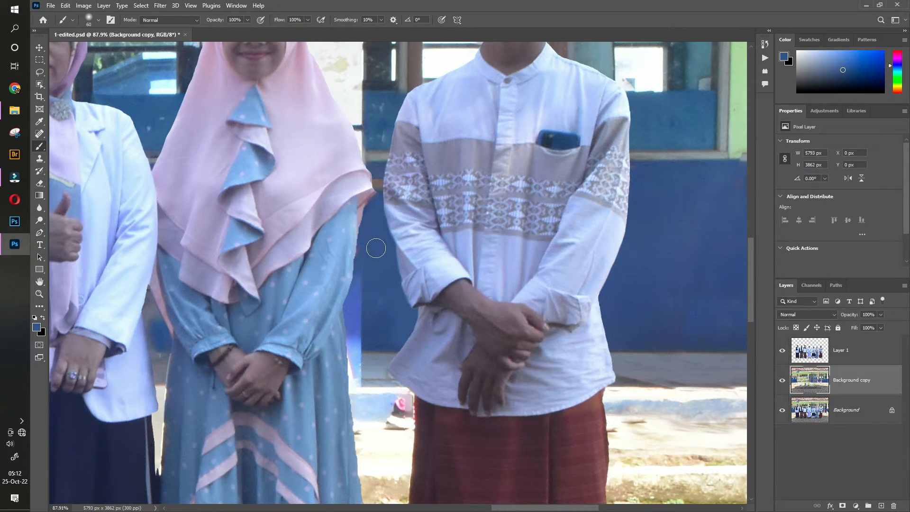
click(400, 314)
Clone clean step surface over the shoes showing between the pink-veiled woman and the rightmost man with a 100 px brush
click(40, 158)
mouse_move(379, 401)
mouse_down()
mouse_move(367, 395)
mouse_move(398, 392)
mouse_move(394, 420)
mouse_move(408, 415)
mouse_move(388, 423)
mouse_move(471, 403)
mouse_move(489, 264)
mouse_up()
alt+click(367, 393)
key(ctrl+z)
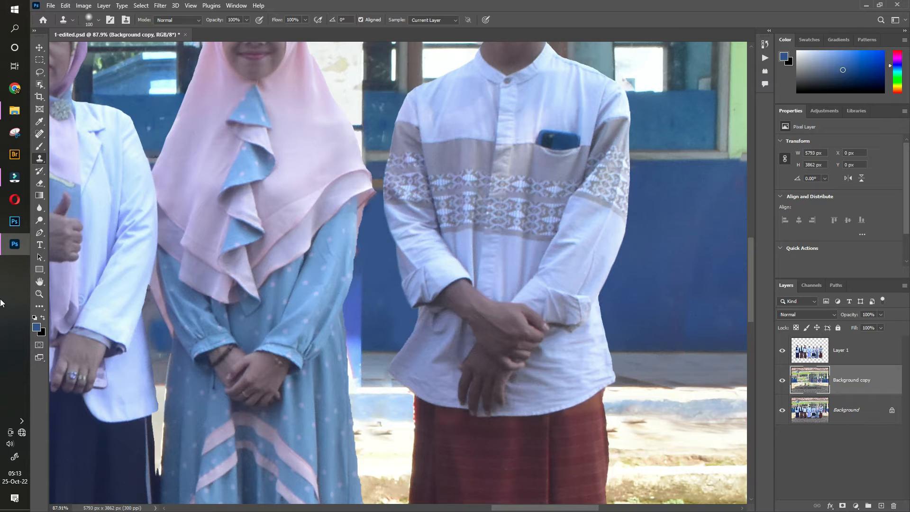
click(40, 294)
drag(393, 265, 336, 276)
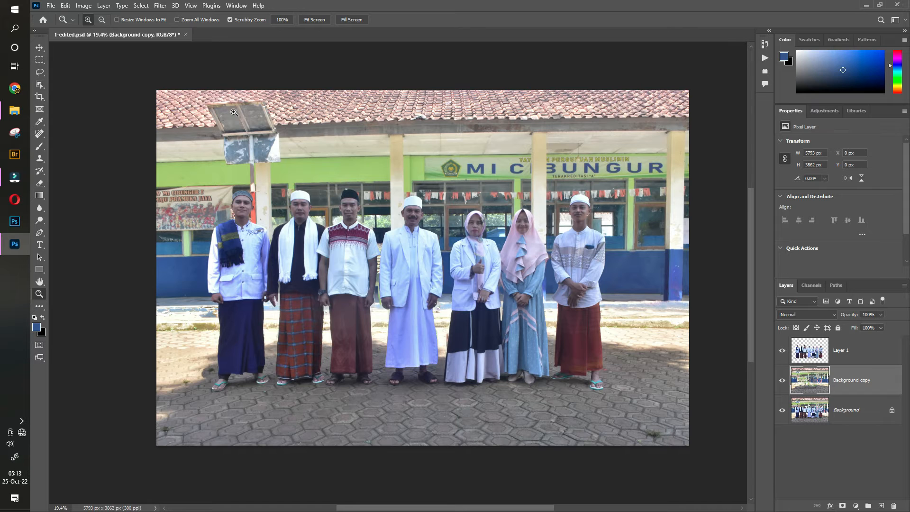
Clone clean roof tiles and fascia over the solar panel above the leftmost man with a 400 px brush
drag(281, 141, 347, 242)
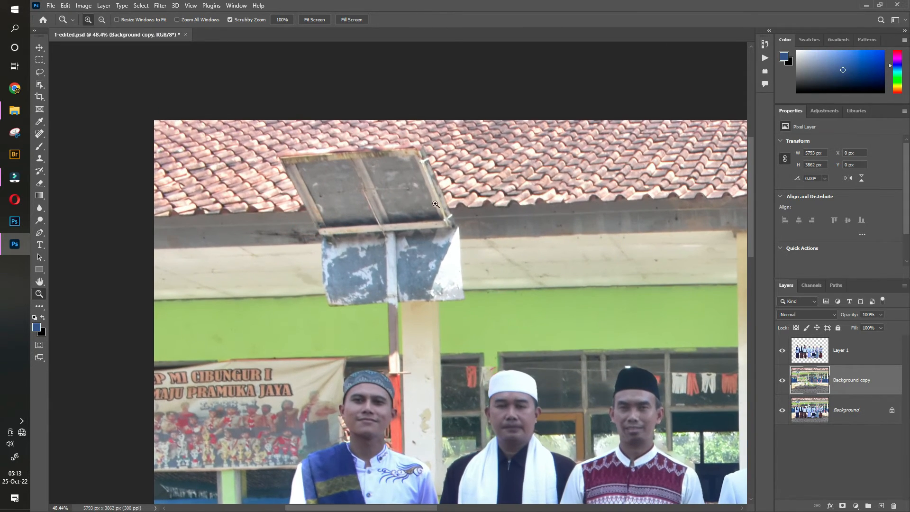
click(40, 159)
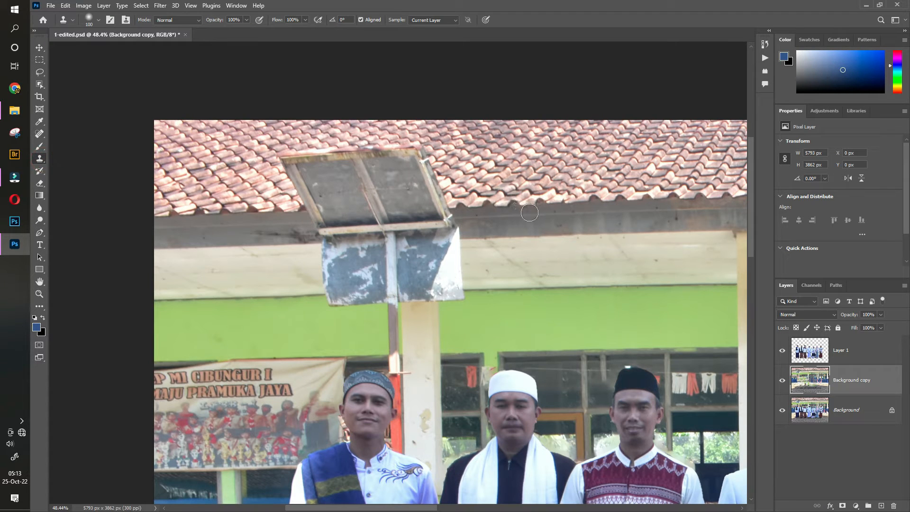
key(bracketright)
key(bracketright)
key(bracketright)
key(bracketright)
key(bracketright)
key(bracketright)
key(bracketright)
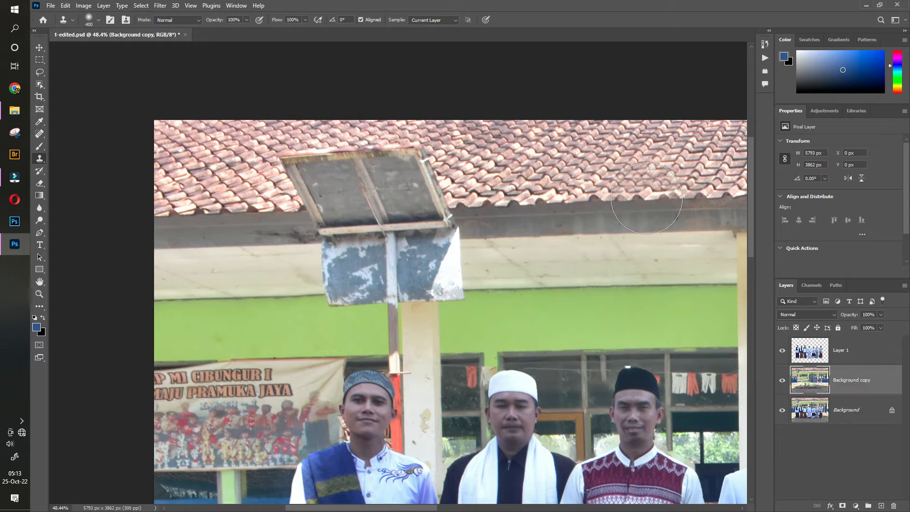
alt+click(644, 205)
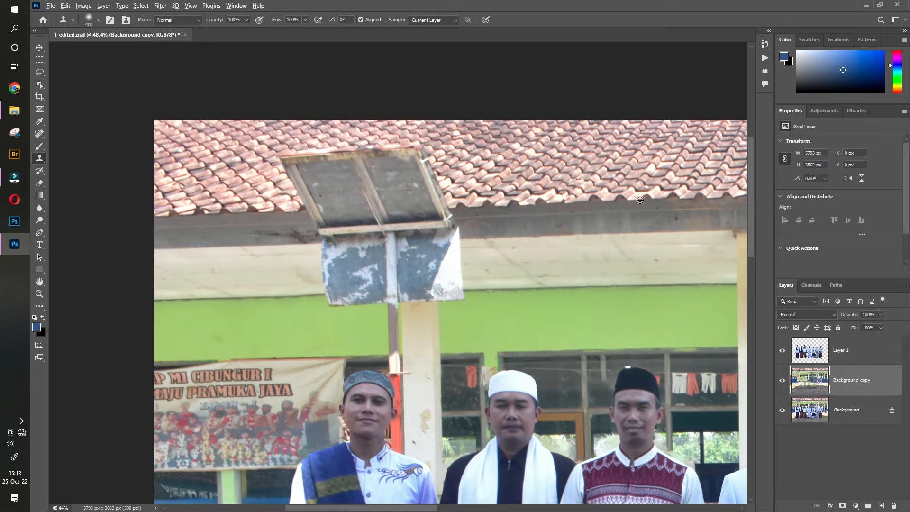
mouse_move(455, 209)
mouse_down()
mouse_move(406, 215)
mouse_move(456, 208)
mouse_move(426, 195)
mouse_move(414, 175)
mouse_move(410, 190)
mouse_move(402, 169)
mouse_move(297, 167)
mouse_move(306, 178)
mouse_move(408, 178)
mouse_move(312, 189)
mouse_move(378, 188)
mouse_move(322, 182)
mouse_up()
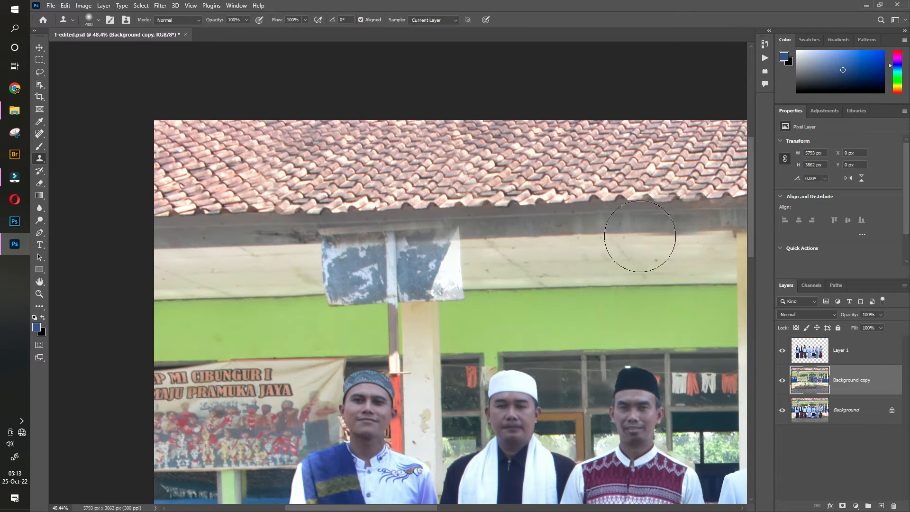
Clone clean eave ceiling over the weathered board hanging below the roof with a 150 px brush
alt+click(625, 233)
key(bracketleft)
key(bracketleft)
key(bracketleft)
key(bracketleft)
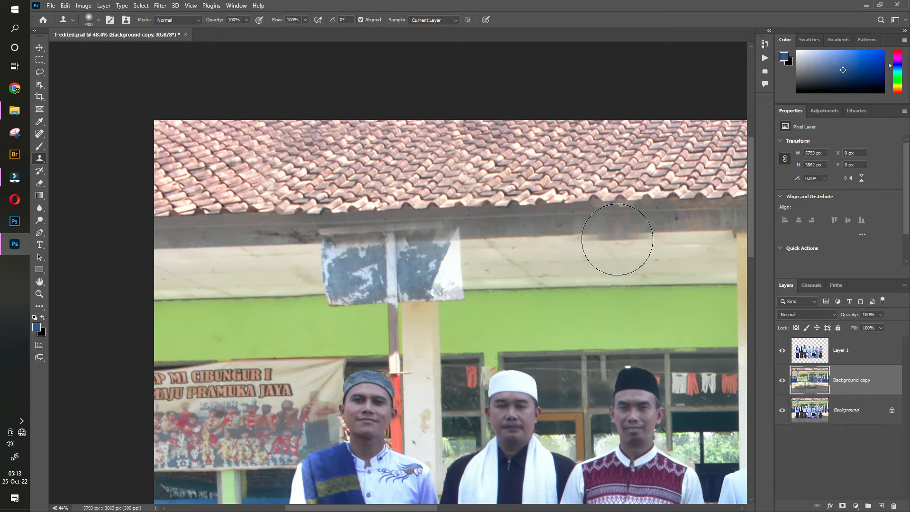
key(bracketleft)
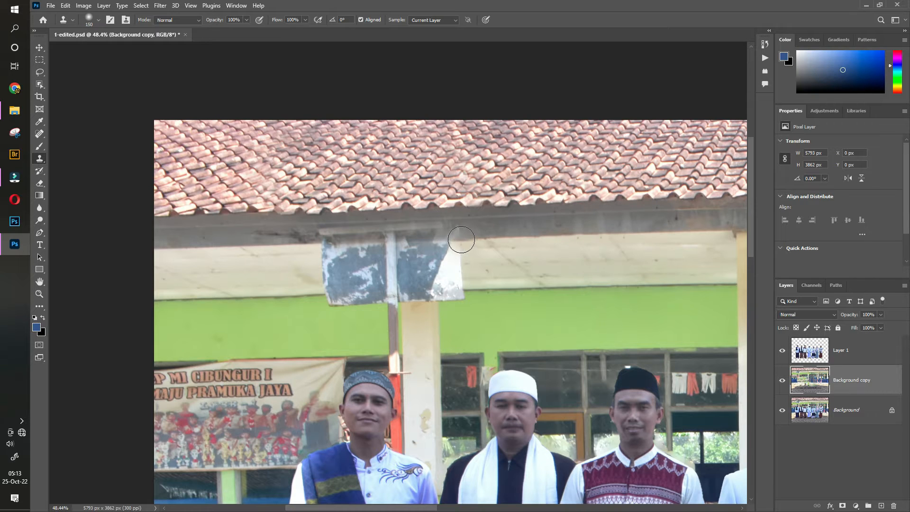
mouse_move(457, 235)
mouse_down()
mouse_move(320, 240)
mouse_move(457, 252)
mouse_move(335, 277)
mouse_move(454, 297)
mouse_up()
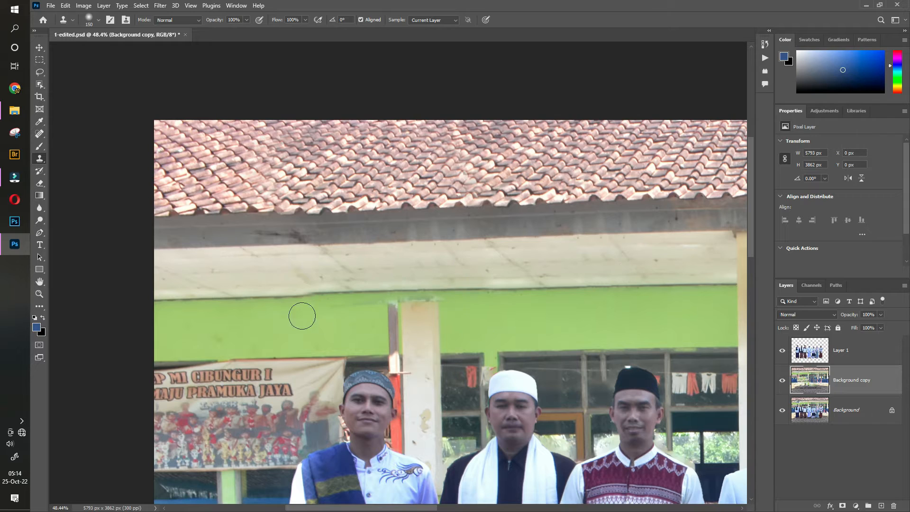
Paint sampled wall green over the leftover pole and pillar top above the leftmost man
click(39, 146)
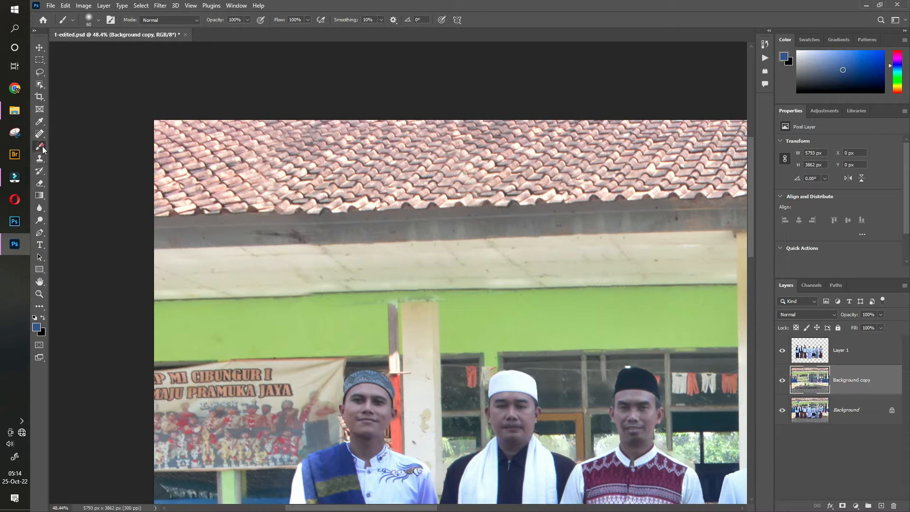
alt+click(469, 319)
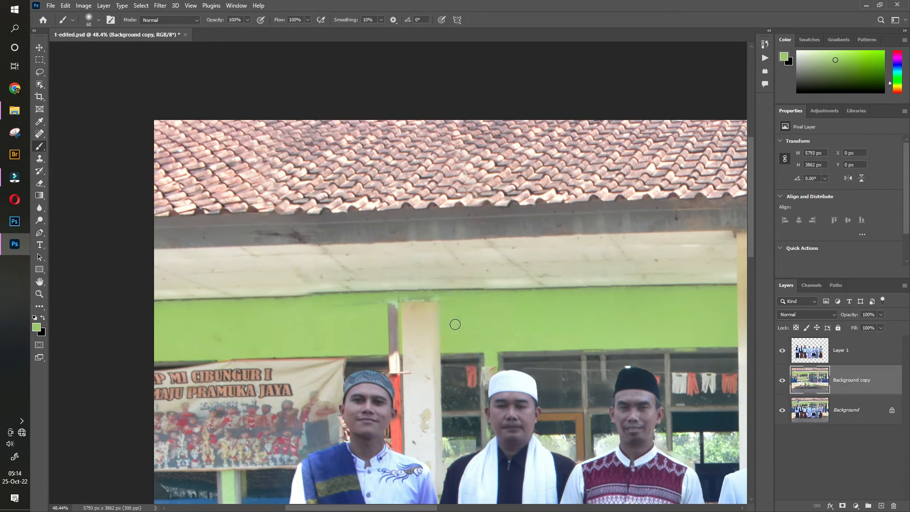
mouse_move(453, 309)
mouse_down()
mouse_move(372, 308)
mouse_move(437, 318)
mouse_move(373, 327)
mouse_move(443, 328)
mouse_move(369, 337)
mouse_move(437, 334)
mouse_move(386, 344)
mouse_move(407, 348)
mouse_move(391, 346)
mouse_move(452, 342)
mouse_move(427, 339)
mouse_move(441, 346)
mouse_move(387, 346)
mouse_move(440, 345)
mouse_move(441, 308)
mouse_up()
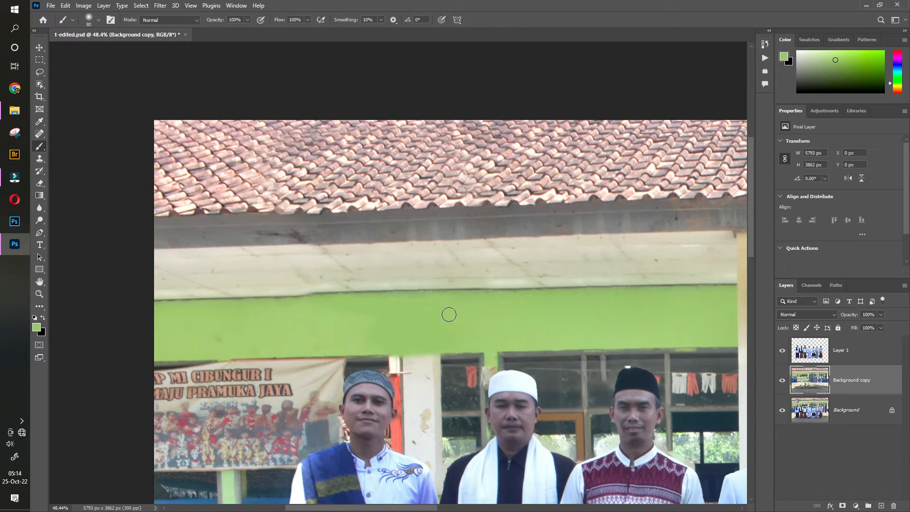
Copy the pillar behind the pink-veiled woman over the broken pillar beside the leftmost man, and merge it with the Background copy layer
click(39, 294)
drag(440, 295, 388, 283)
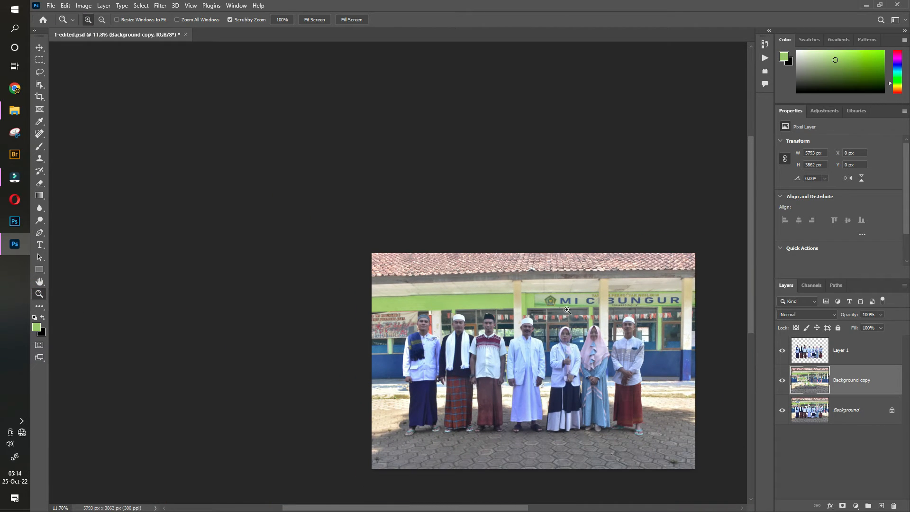
drag(550, 297, 581, 305)
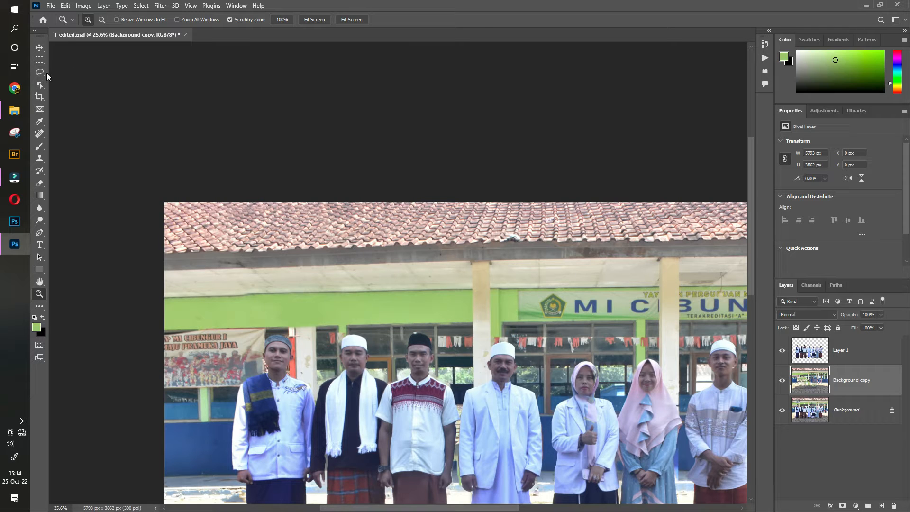
key(shift+l)
click(659, 257)
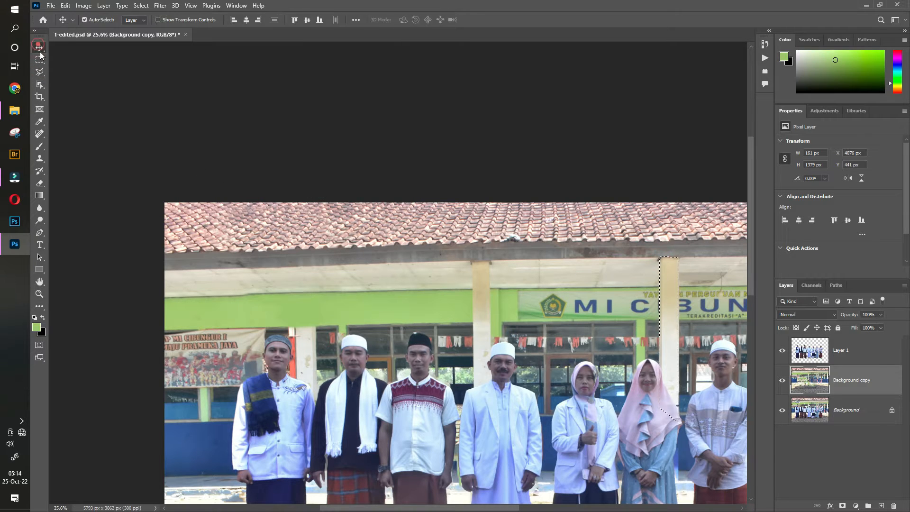
key(ctrl+j)
key(ctrl+t)
drag(301, 321, 312, 304)
key(Return)
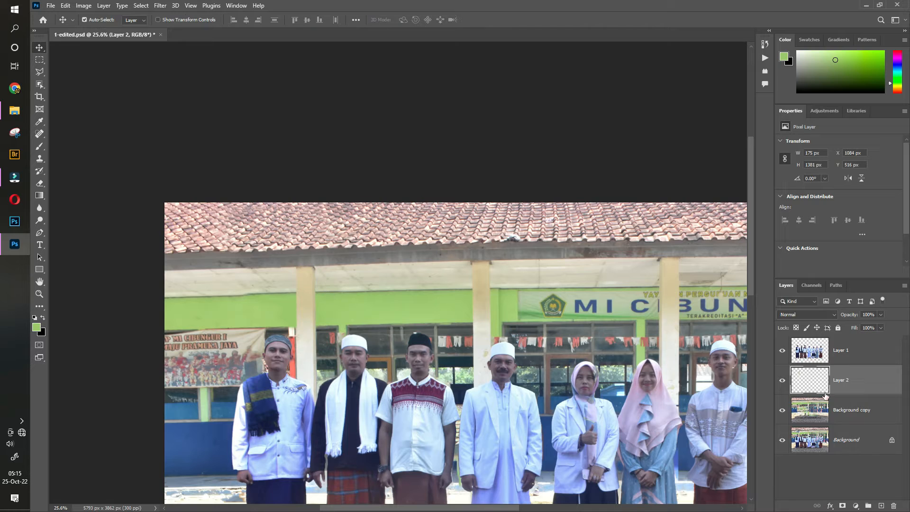
click(865, 410)
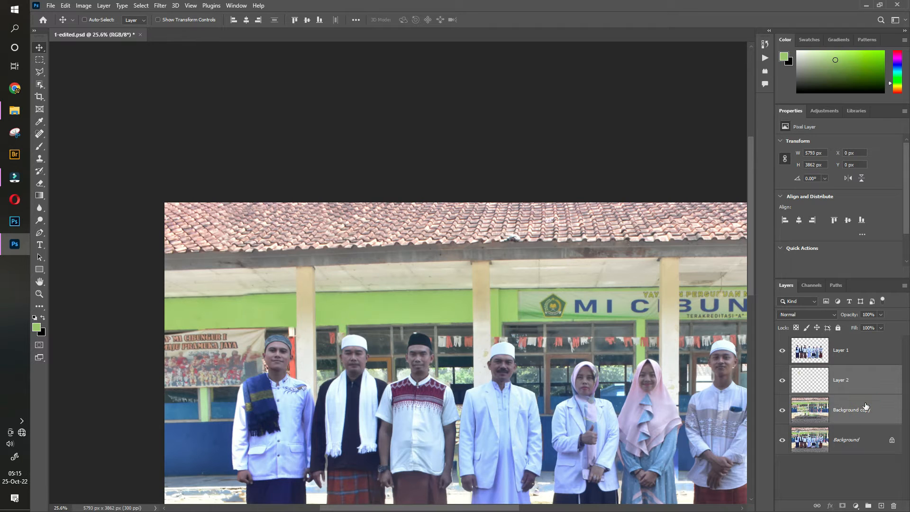
key(ctrl+e)
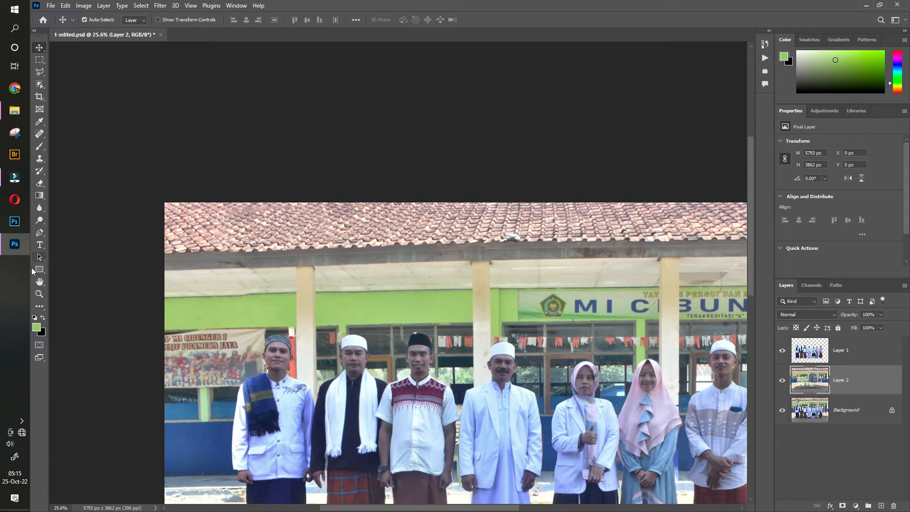
Duplicate Layer 2 and shift the copy so the photo's right end covers the banner behind the leftmost man
click(40, 294)
drag(199, 351, 226, 233)
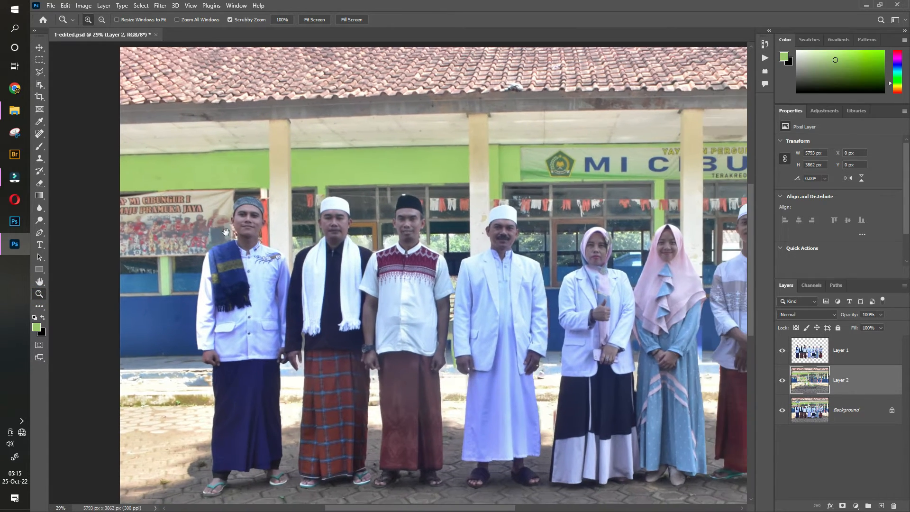
drag(338, 255, 202, 245)
drag(387, 271, 403, 276)
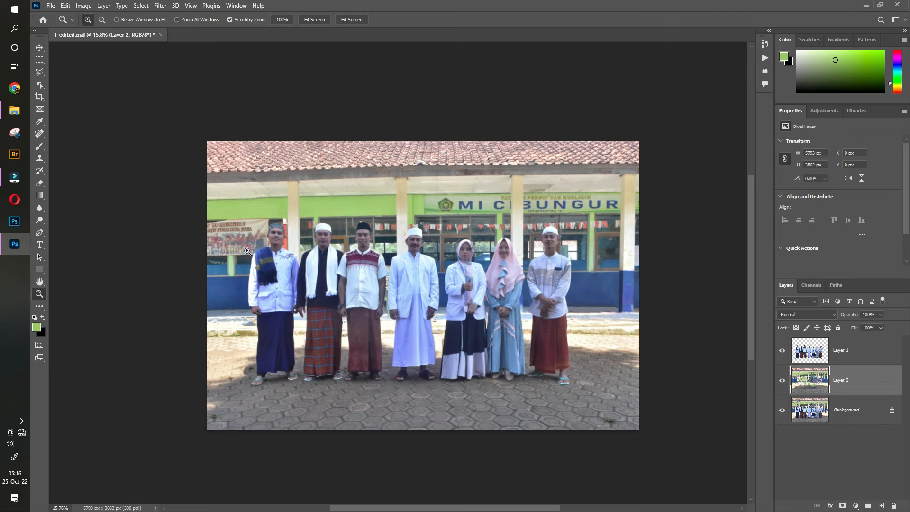
click(39, 48)
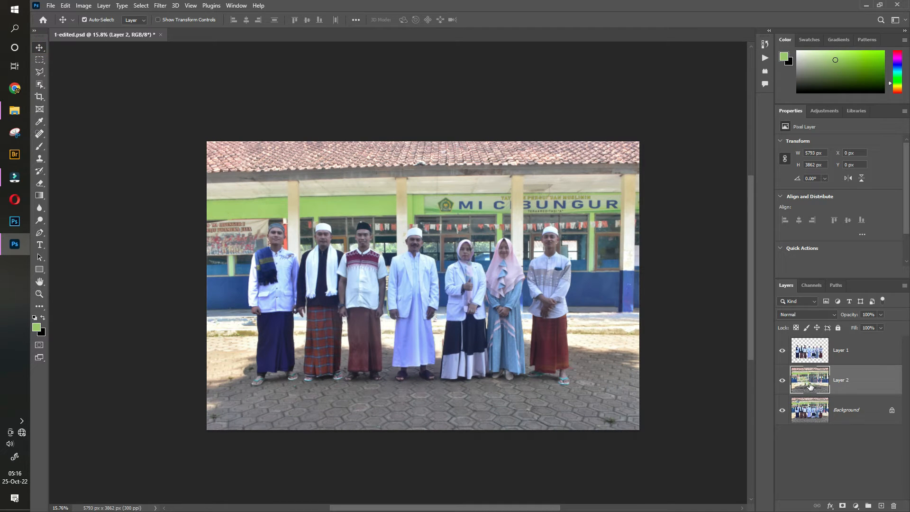
drag(811, 386, 286, 277)
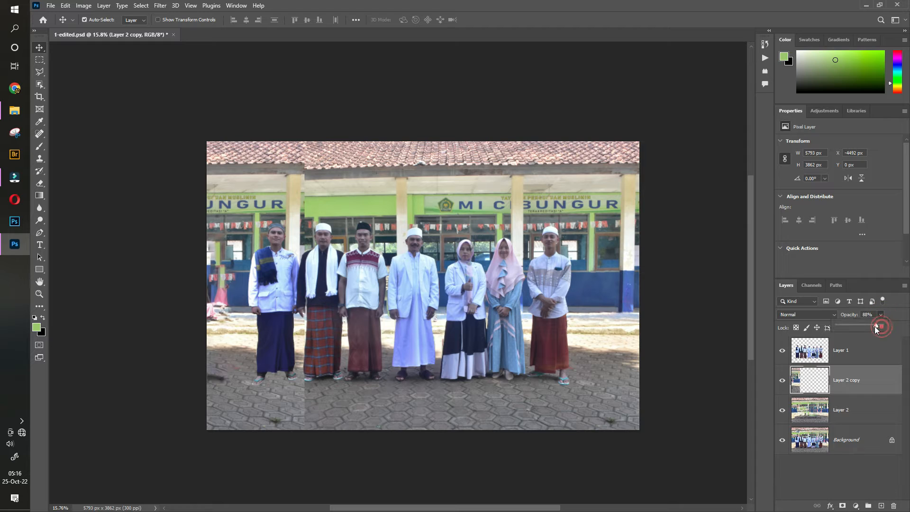
drag(874, 326, 878, 326)
Hide the shifted copy with a black mask, reveal its windows and wall over the banner, and clone away the leftovers beside the leftmost man
alt+click(843, 505)
key(b)
key(d)
mouse_move(289, 226)
mouse_down()
mouse_move(245, 266)
mouse_move(197, 245)
mouse_up()
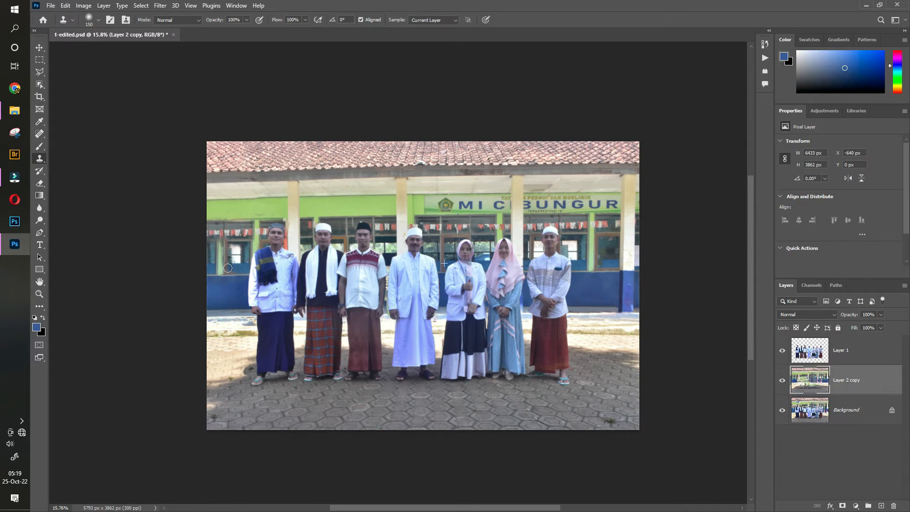
drag(228, 268, 219, 270)
key(v)
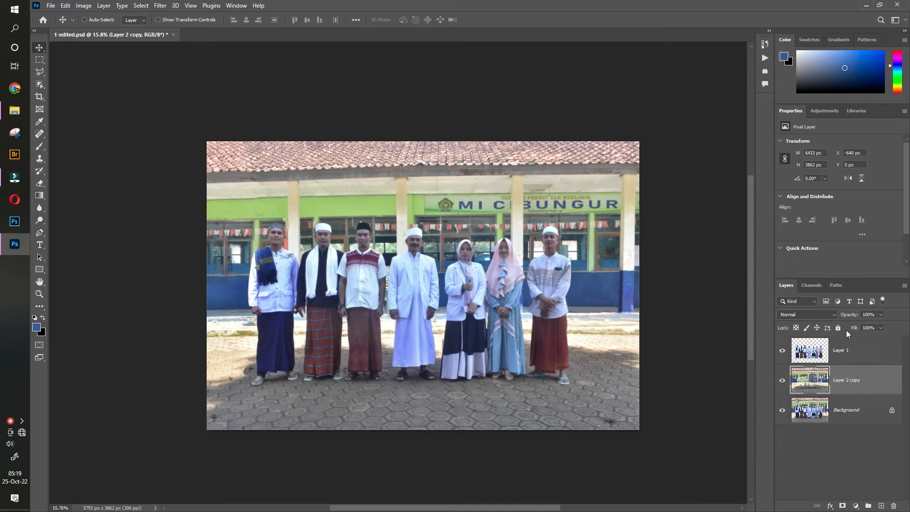
Compare the cleaned background with the original by toggling the visibility of Layer 2 copy
click(781, 382)
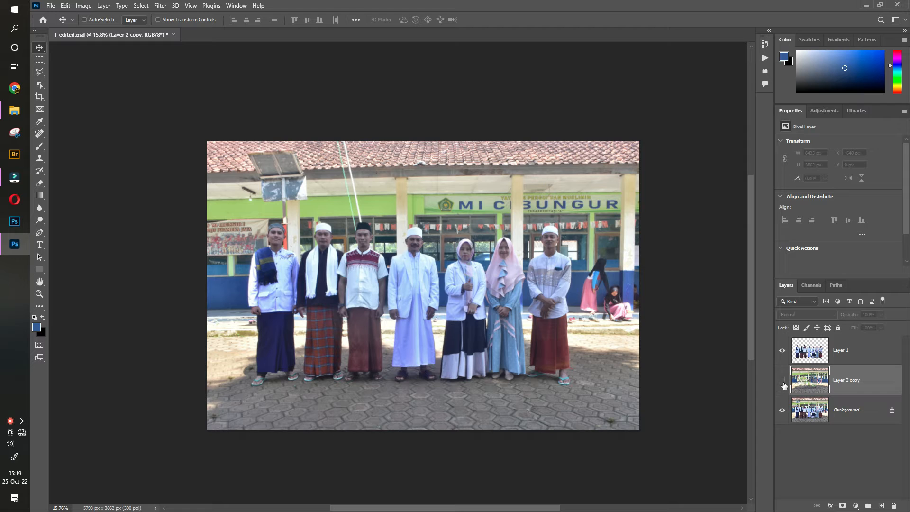
click(783, 383)
click(783, 382)
click(783, 383)
click(783, 383)
click(783, 383)
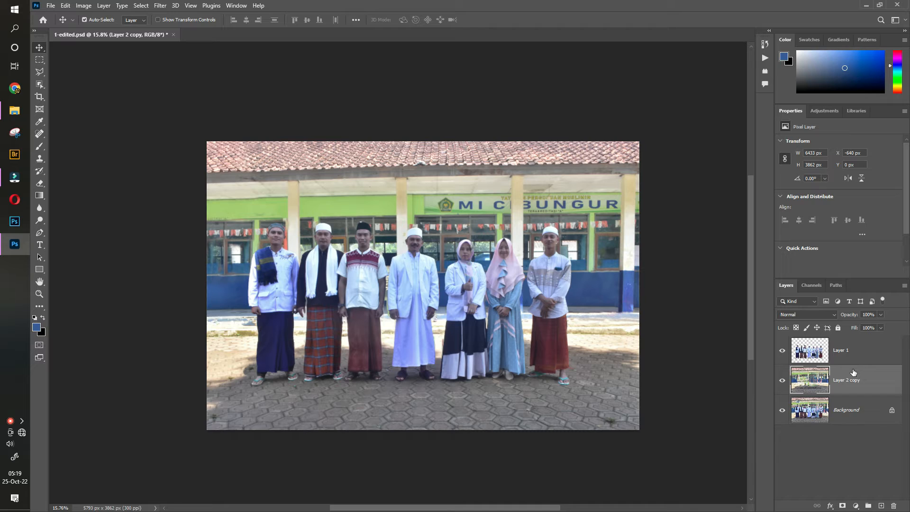
Duplicate Layer 2 copy and apply a Gaussian Blur with a 15.0-pixel radius to the duplicate
key(ctrl+j)
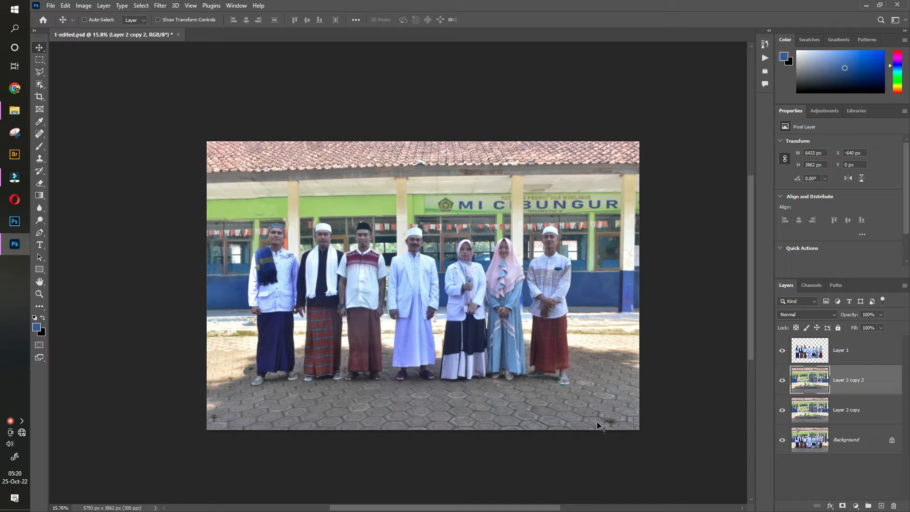
click(161, 5)
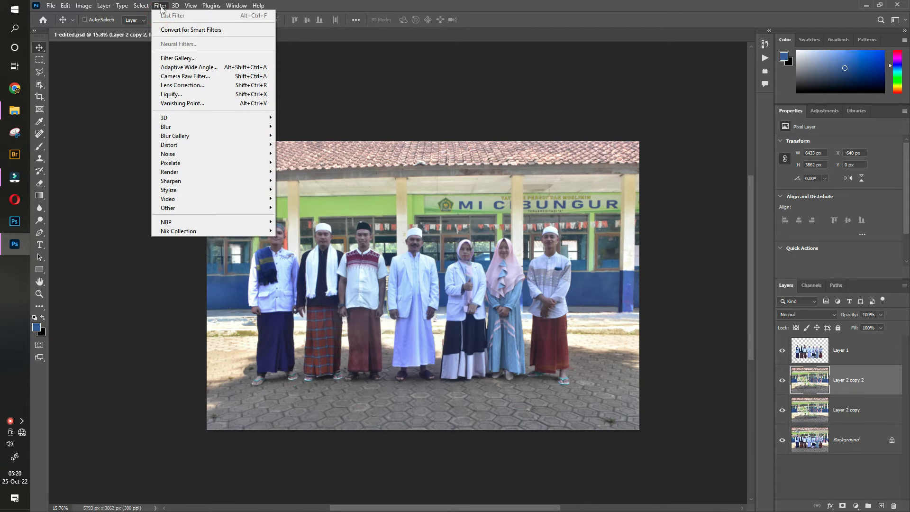
mouse_move(203, 128)
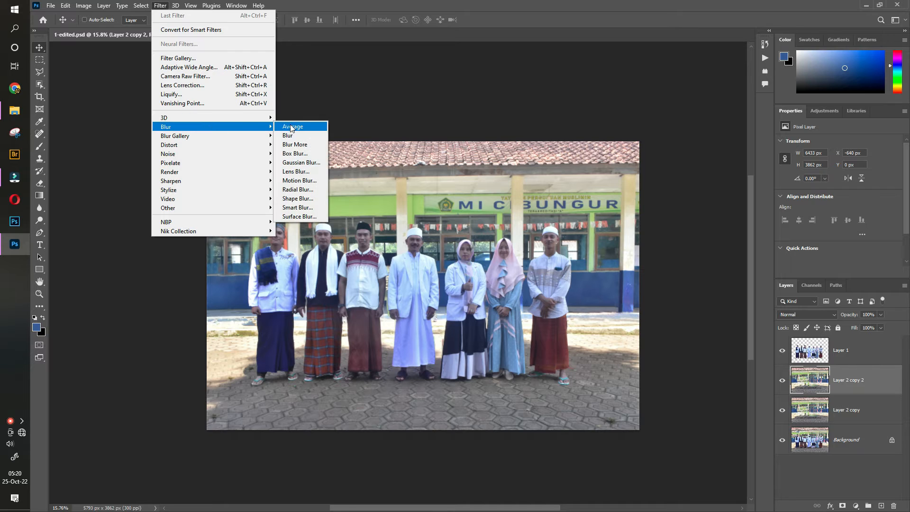
click(299, 162)
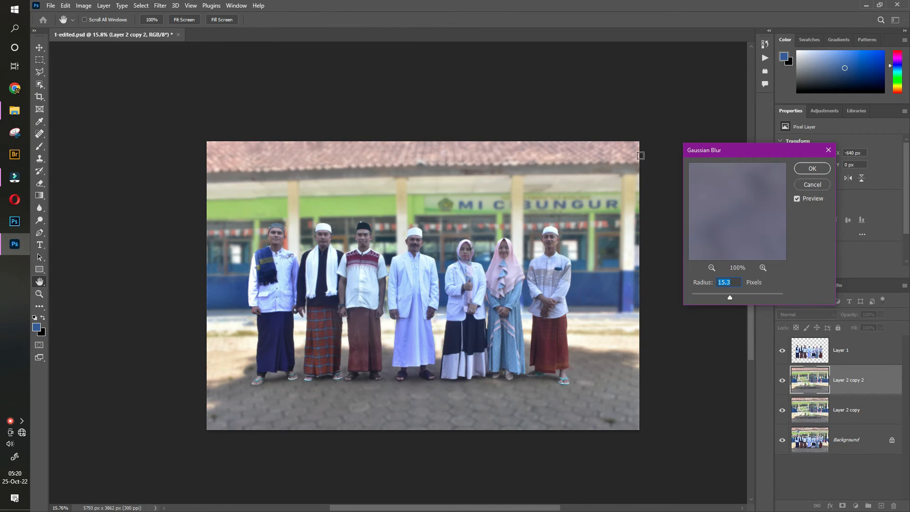
drag(729, 155, 646, 155)
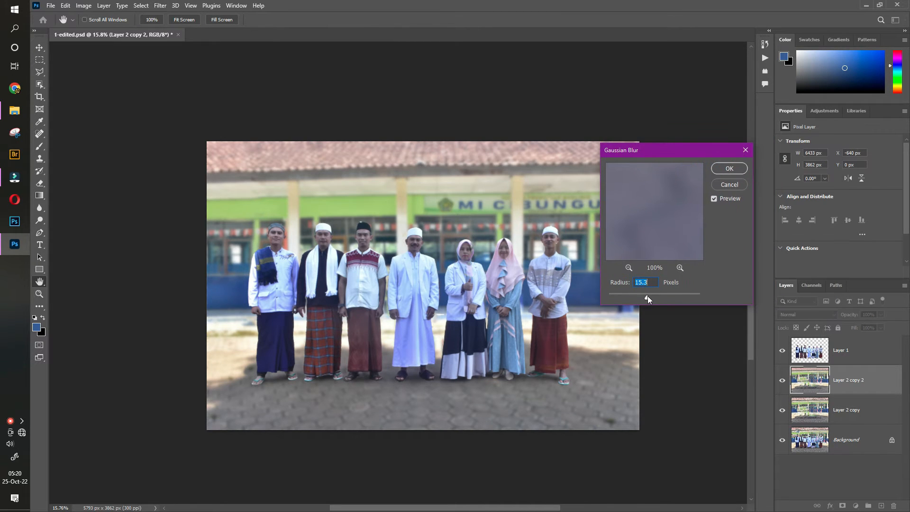
drag(607, 299, 643, 297)
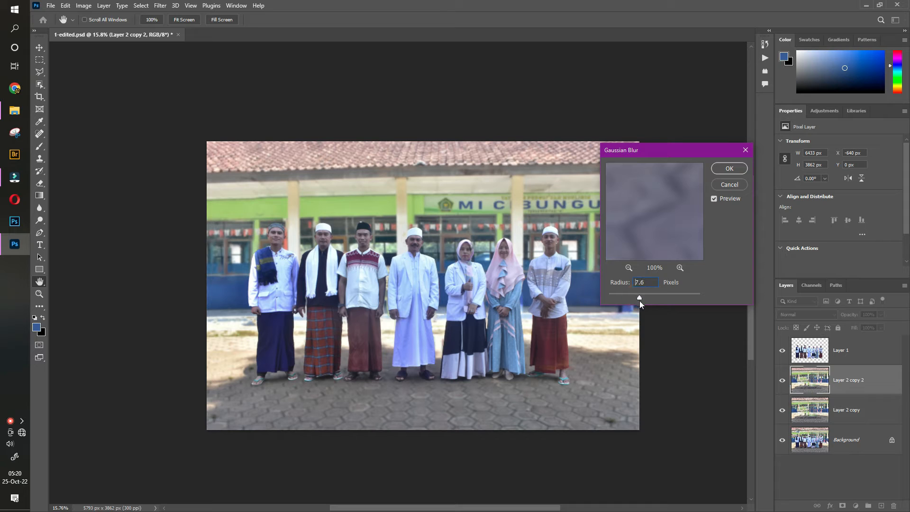
text(15.0)
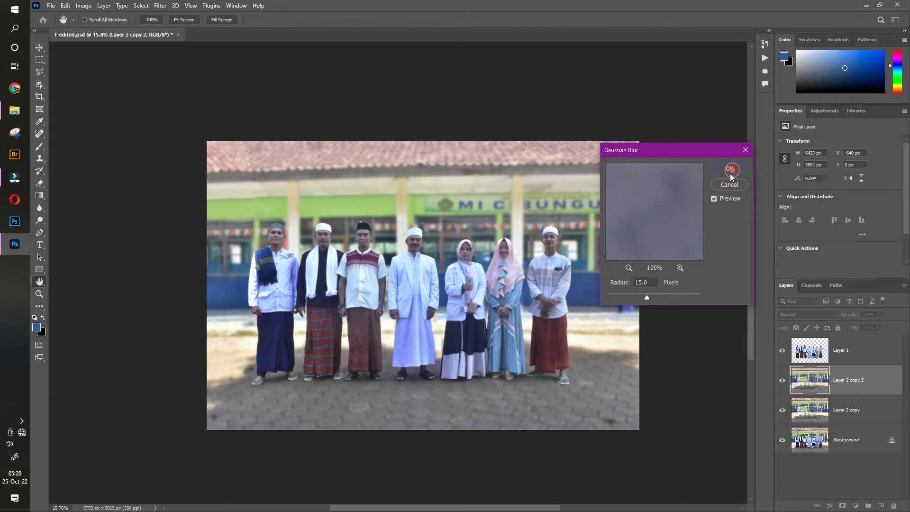
click(730, 171)
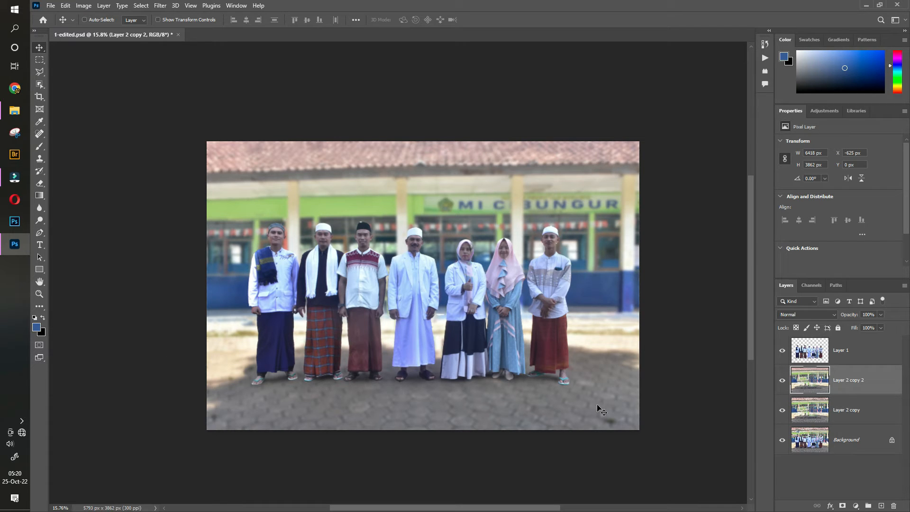
Add a mask to Layer 2 copy 2 and paint the paved ground black with a 1000-pixel soft brush to remove the blur there
click(842, 507)
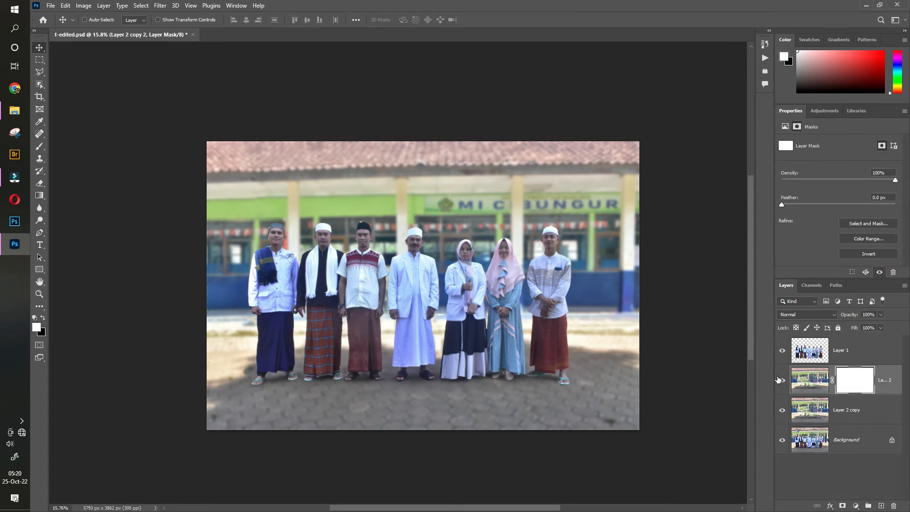
click(45, 319)
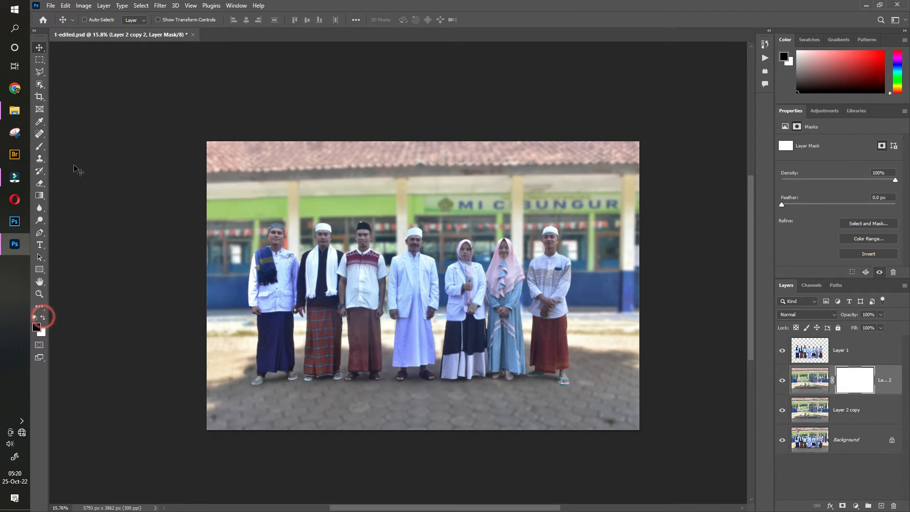
click(39, 146)
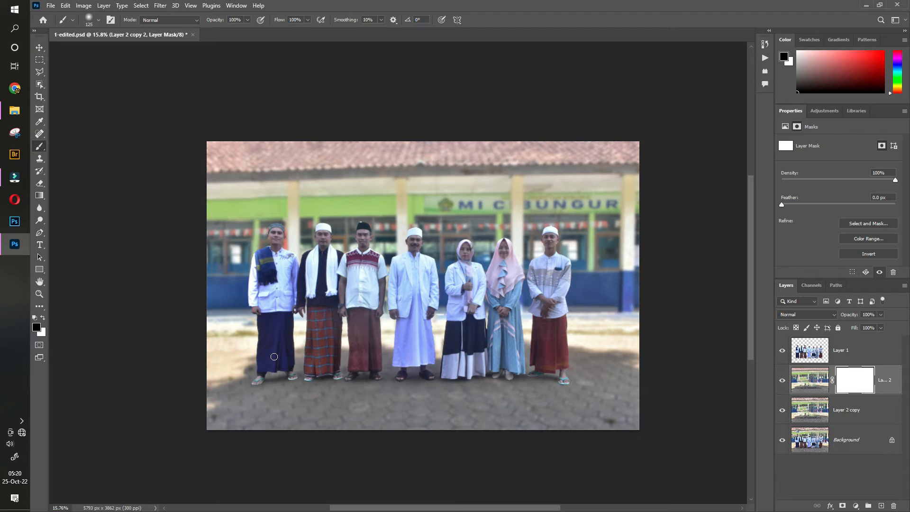
key(bracketright)
key(bracketright)
key(bracketright)
key(bracketright)
key(bracketright)
key(bracketright)
key(bracketright)
key(bracketright)
key(bracketright)
key(bracketright)
key(bracketright)
mouse_move(209, 361)
mouse_down()
mouse_move(584, 382)
mouse_move(664, 410)
mouse_up()
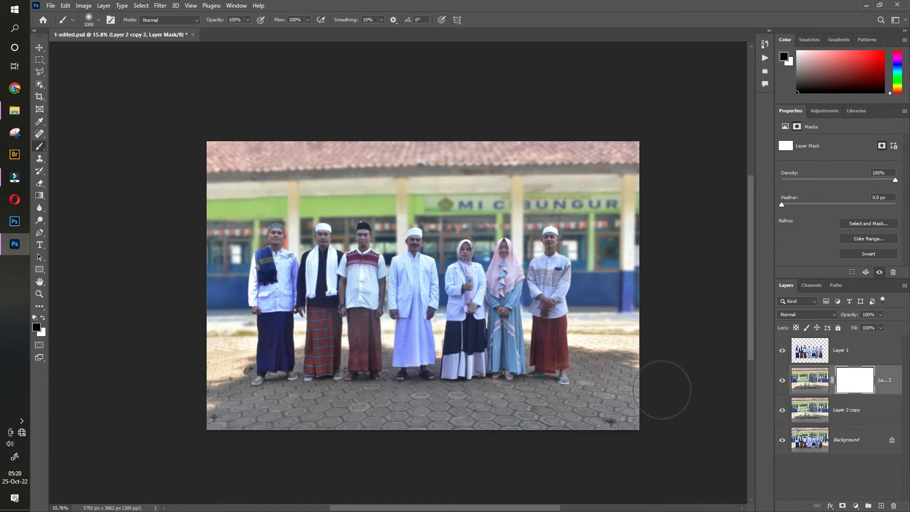
mouse_move(209, 443)
mouse_down()
mouse_move(297, 431)
mouse_move(653, 424)
mouse_up()
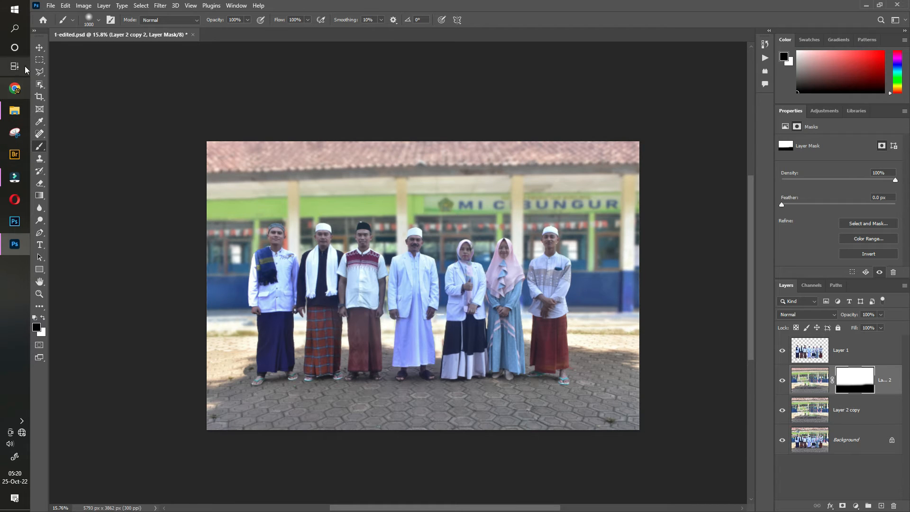
click(39, 50)
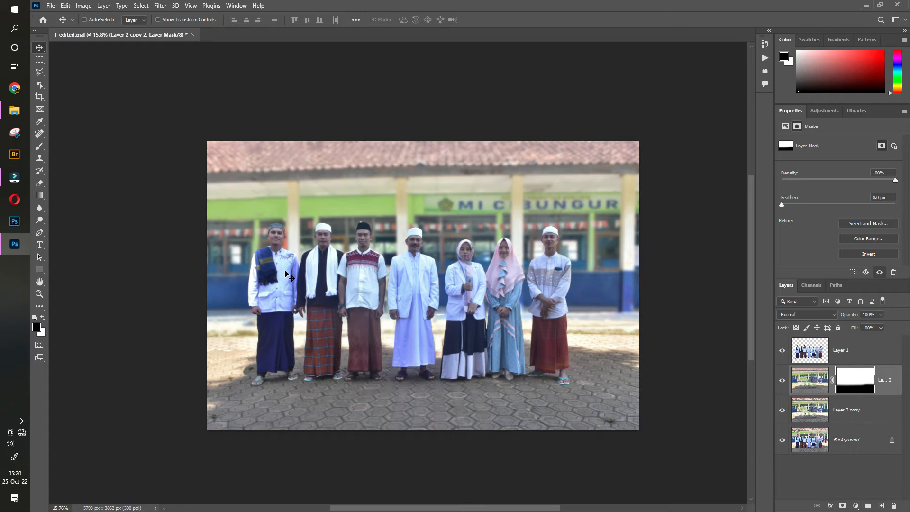
click(39, 295)
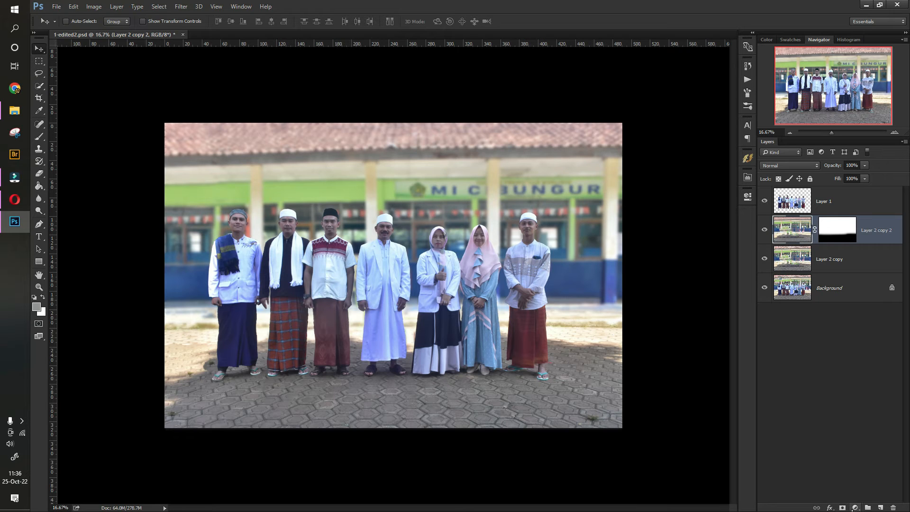
Add a Brightness/Contrast adjustment clipped to Layer 2 copy 2, with Brightness -33 and Contrast 17
click(856, 507)
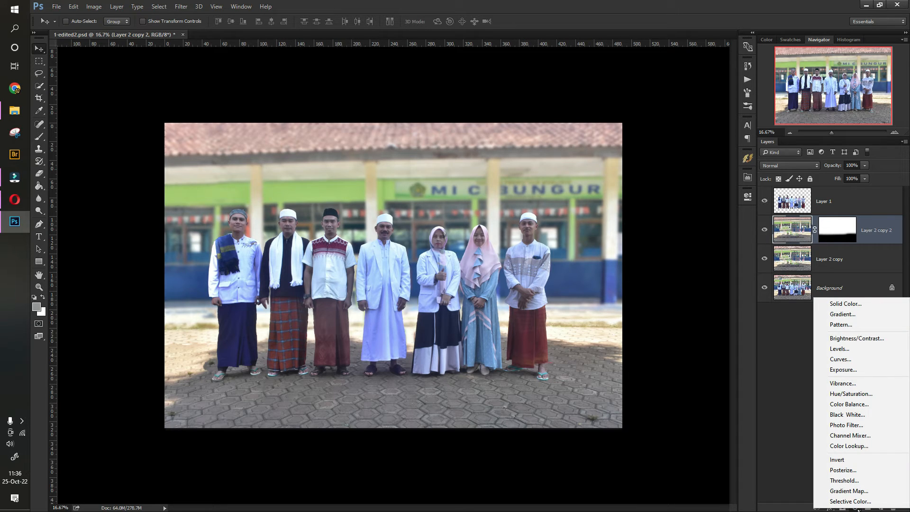
click(863, 339)
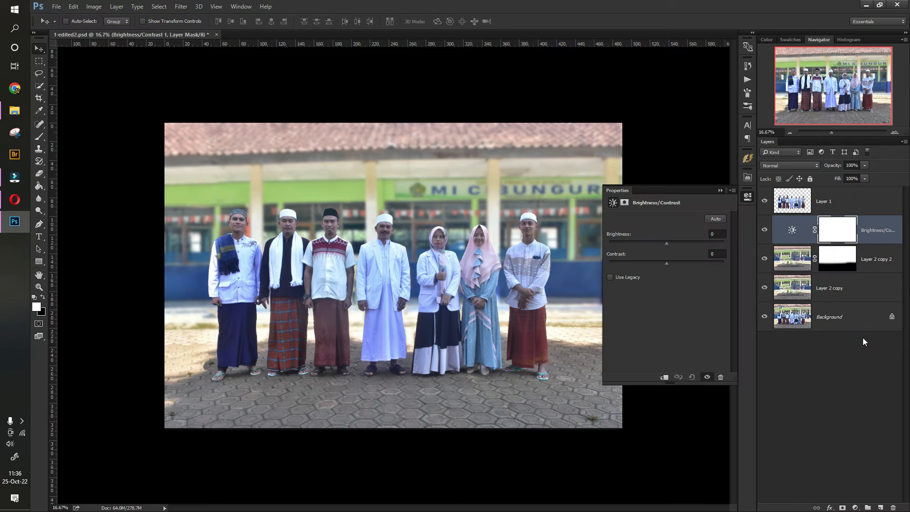
click(665, 378)
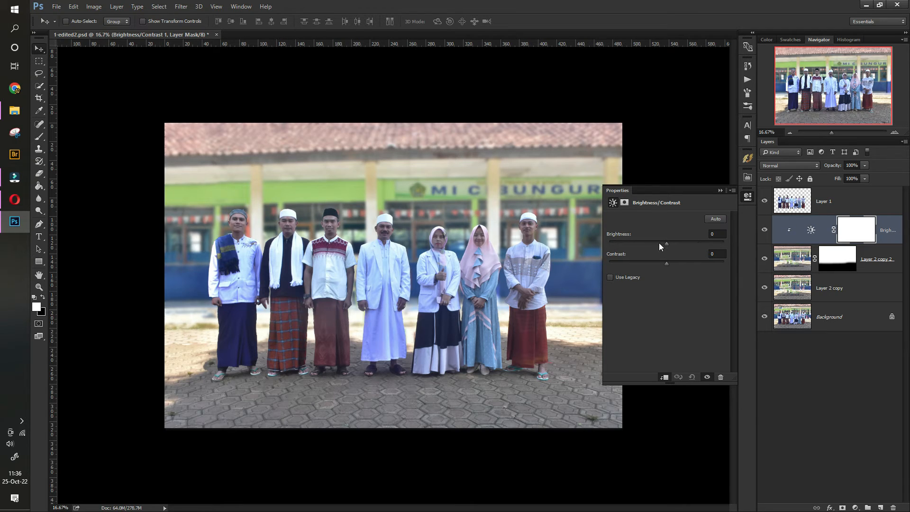
mouse_move(665, 244)
mouse_down()
mouse_move(648, 243)
mouse_move(657, 246)
mouse_up()
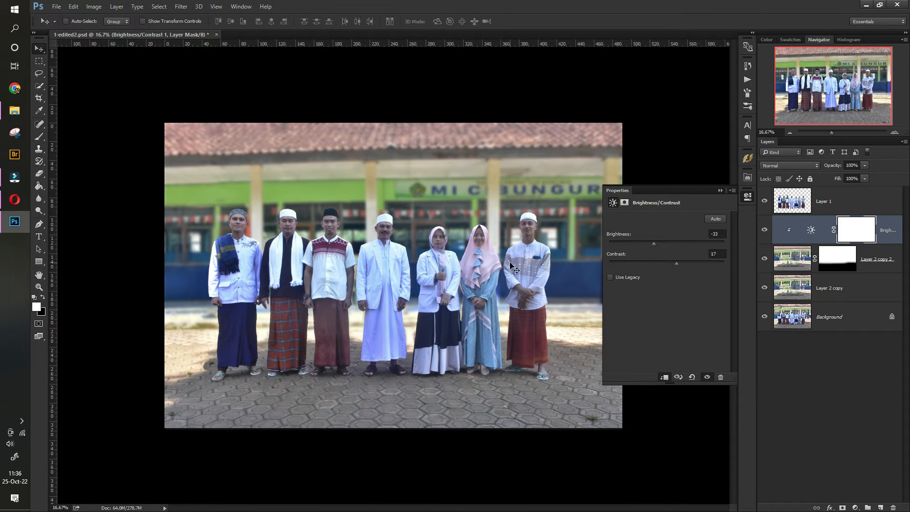
click(720, 191)
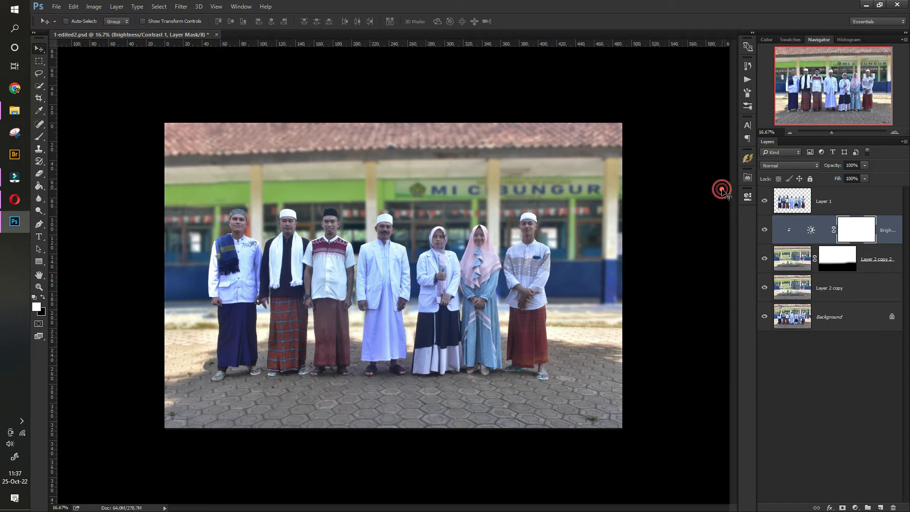
Check Layer 1 by toggling its visibility, and stamp all visible layers into a new layer above it
click(765, 201)
click(765, 202)
click(810, 203)
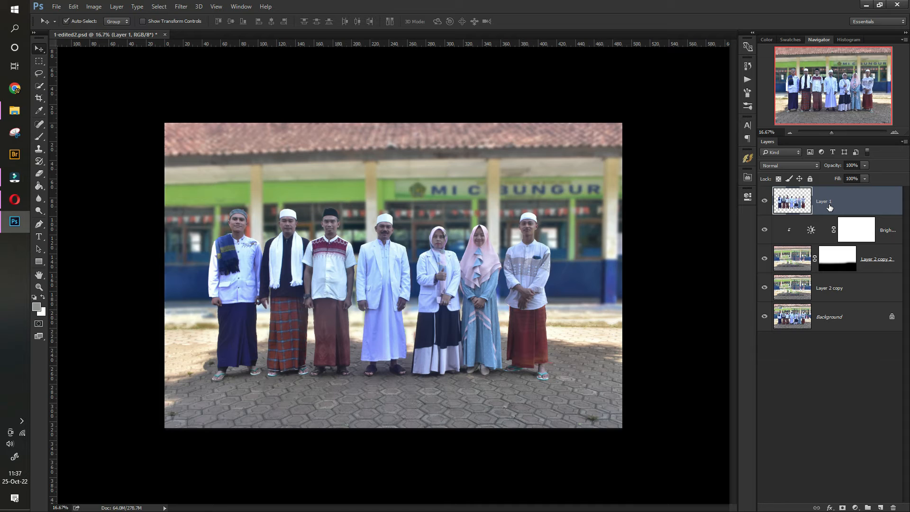
key(ctrl+shift+alt+e)
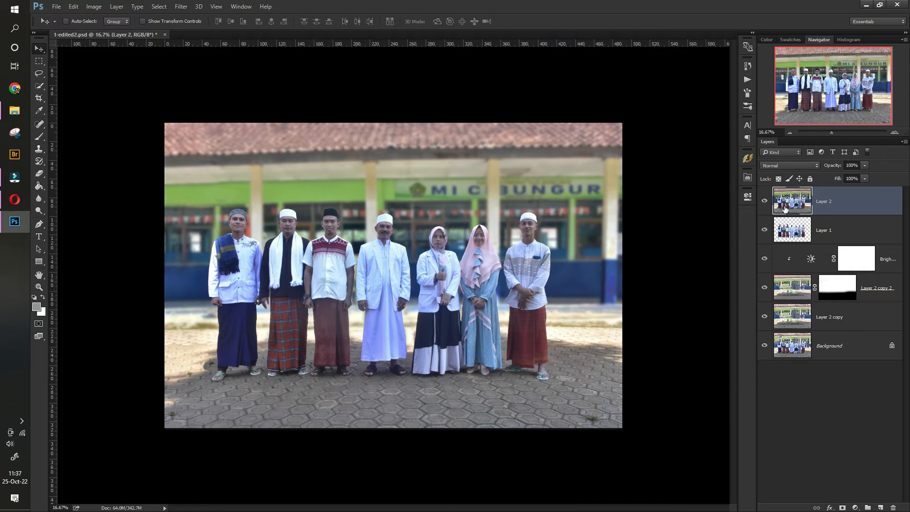
Open the merged layer in the Camera Raw Filter and switch the filter window to full screen
click(39, 287)
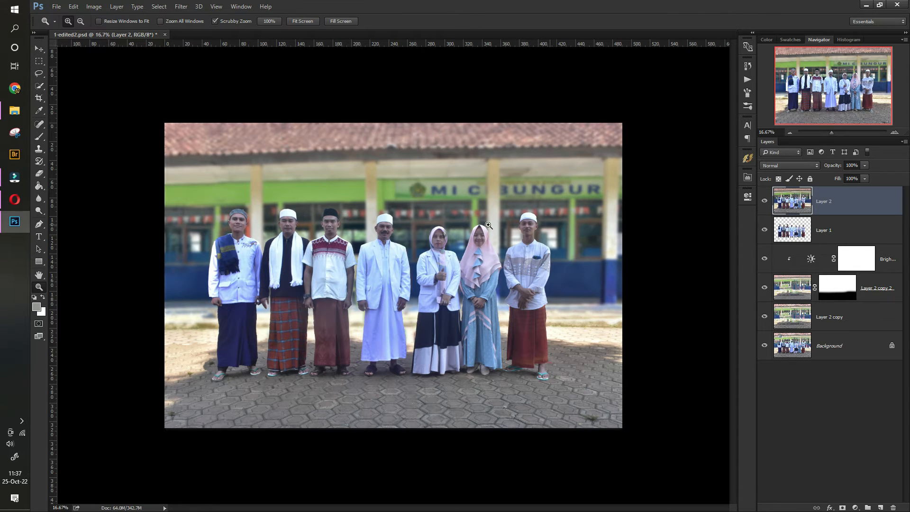
click(182, 7)
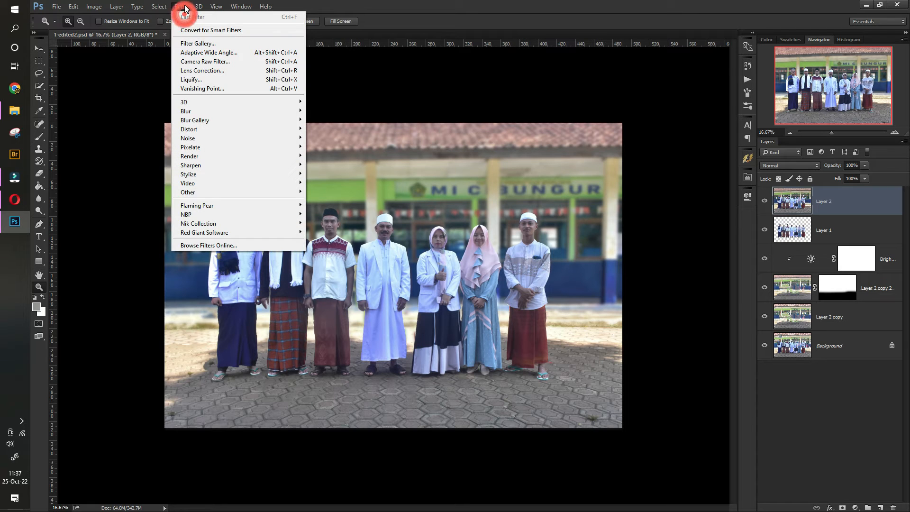
click(204, 62)
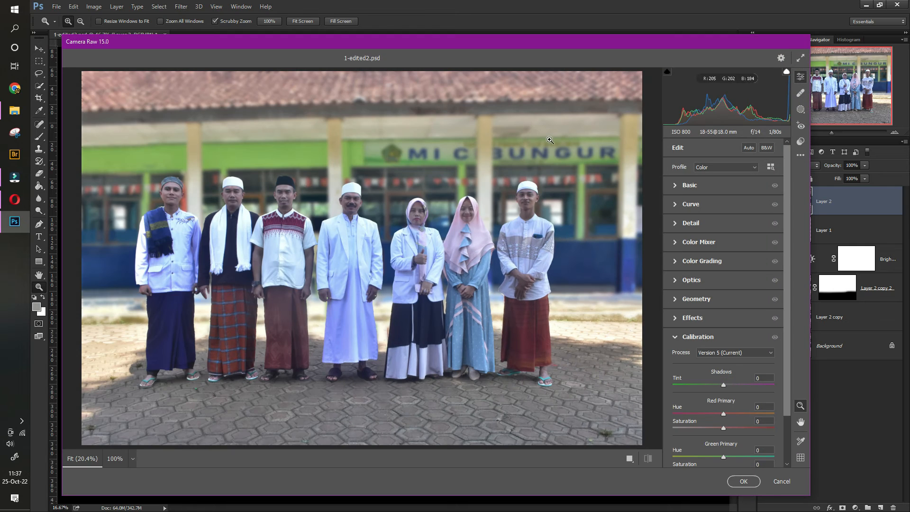
click(800, 58)
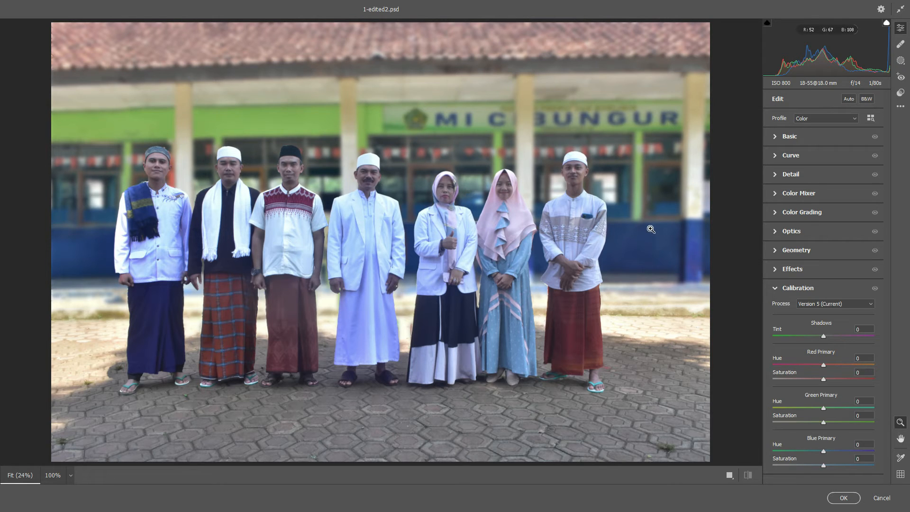
Create a Camera Raw mask covering only the face skin of all people
click(901, 62)
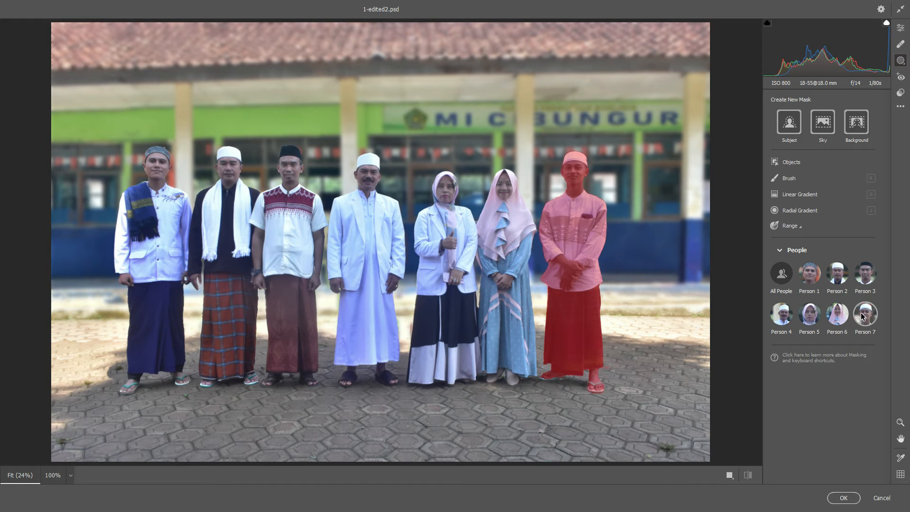
click(781, 275)
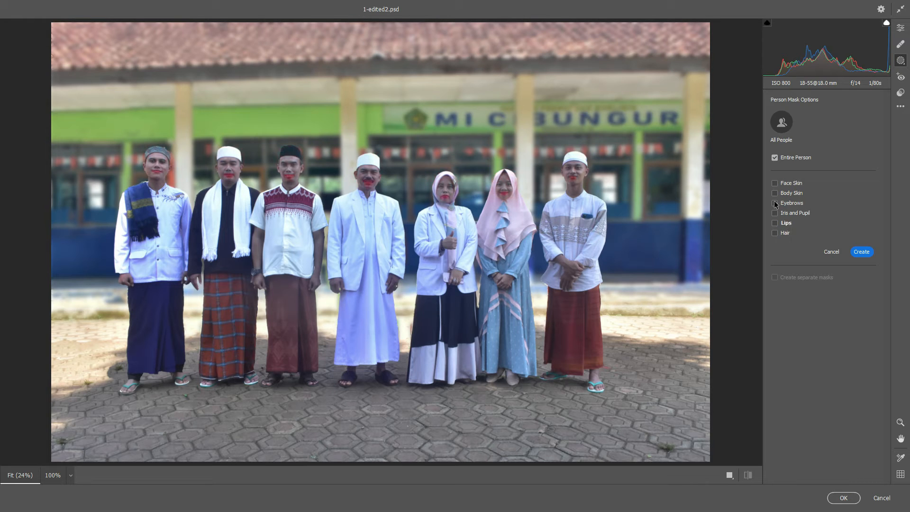
click(776, 184)
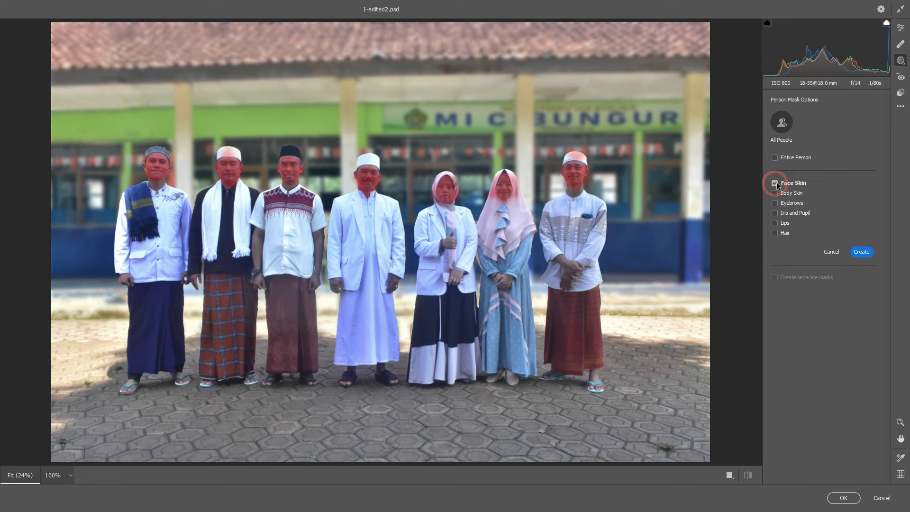
click(863, 253)
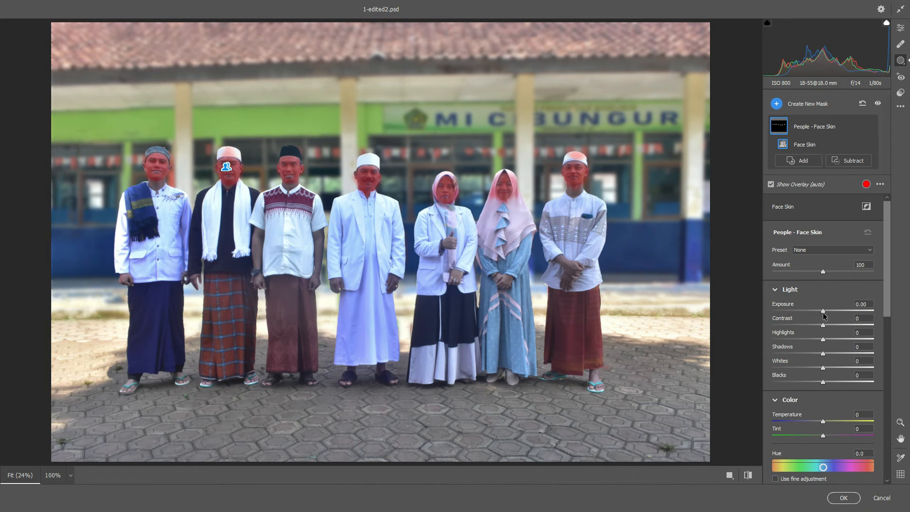
Set the face skin mask to Exposure +0.25, Contrast -32, Highlights -26, Shadows +40, Whites +15 and Blacks -17
drag(824, 313, 811, 339)
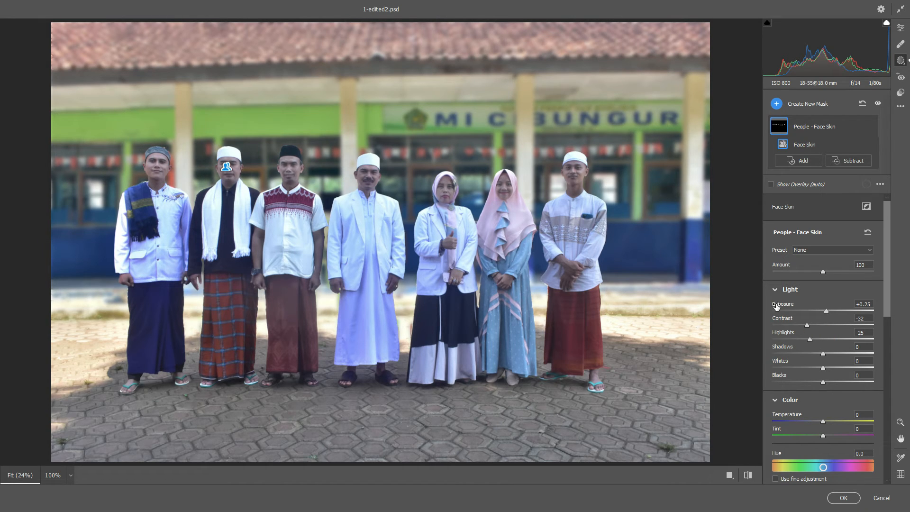
click(823, 353)
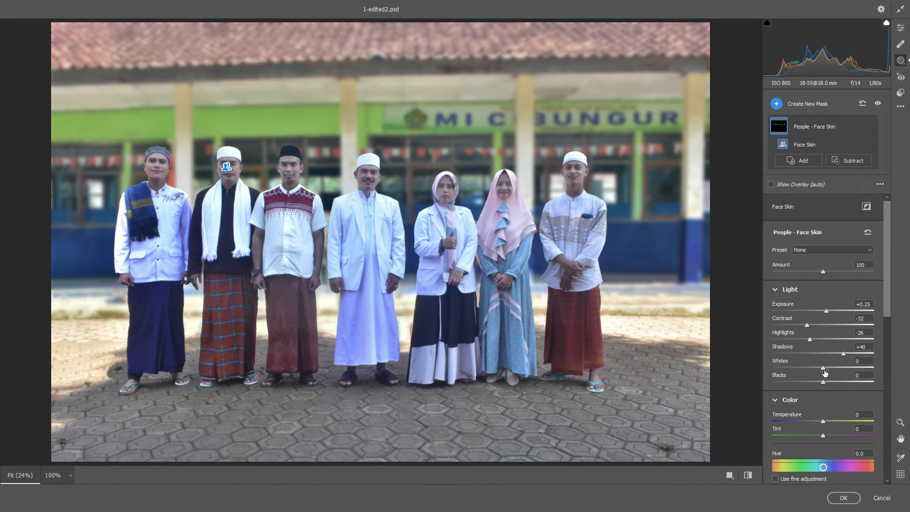
drag(824, 371, 817, 381)
click(817, 382)
Slightly adjust the Texture and Clarity effects of the face skin mask
scroll(813, 381, down, 8)
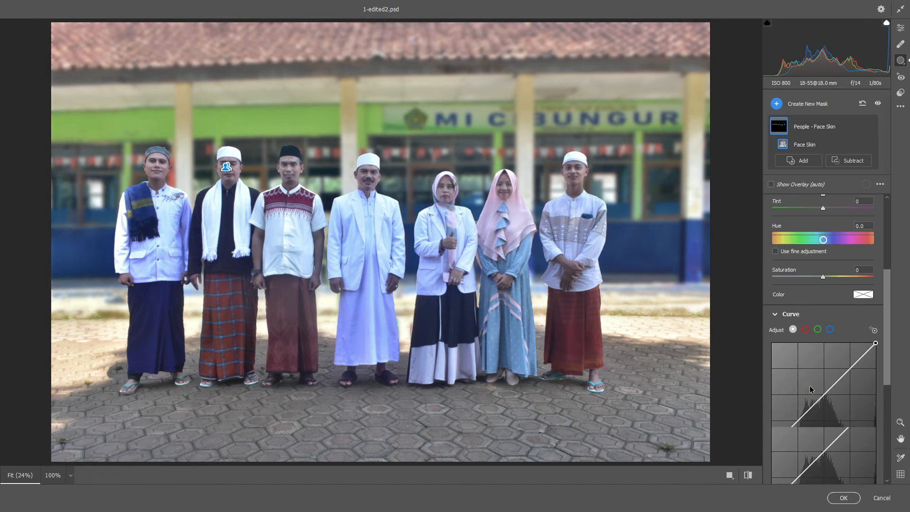
scroll(813, 320, down, 5)
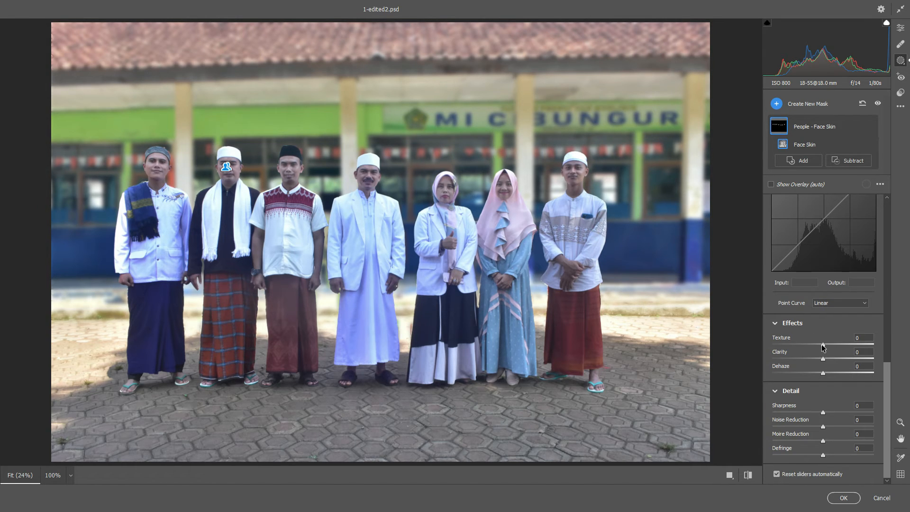
drag(823, 348, 821, 361)
scroll(781, 365, up, 10)
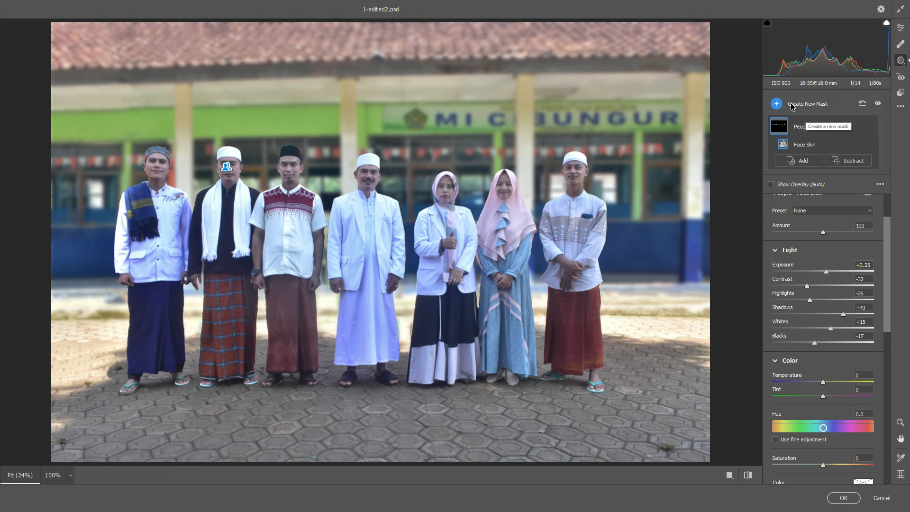
Create a second people mask covering only the body skin of all people
click(791, 106)
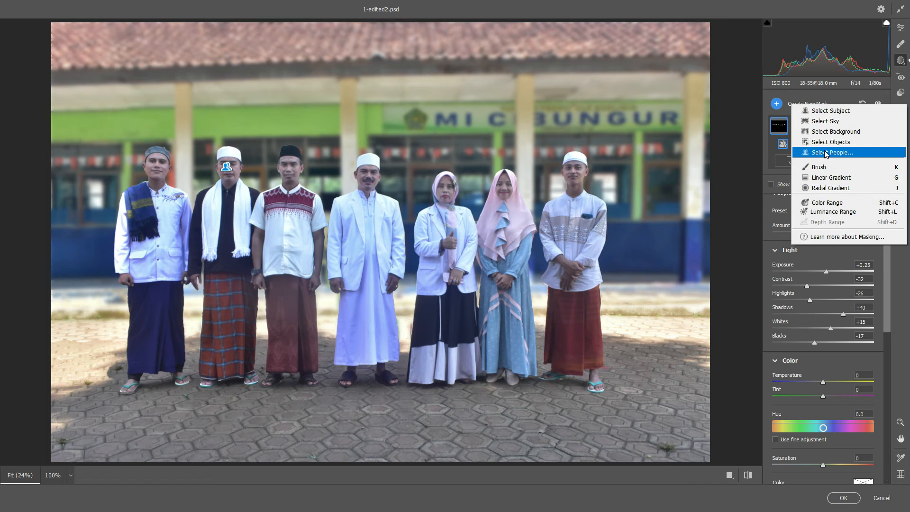
click(825, 152)
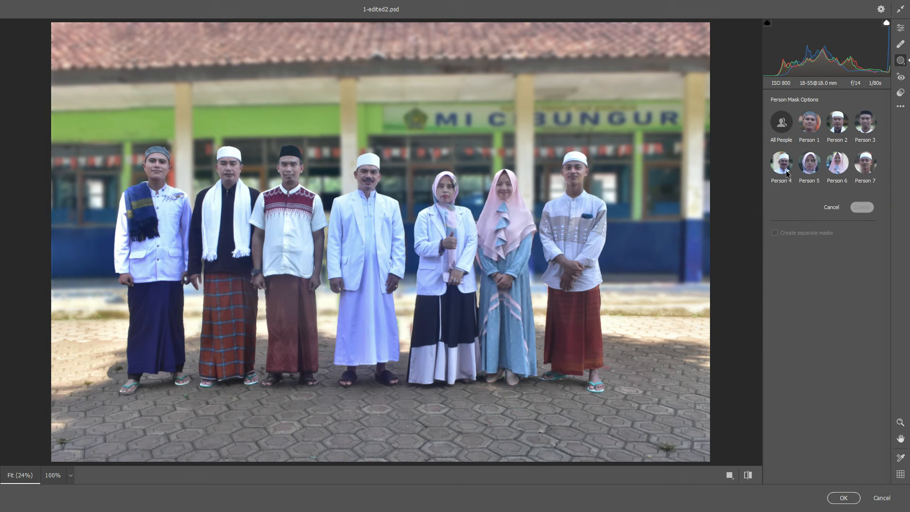
click(782, 125)
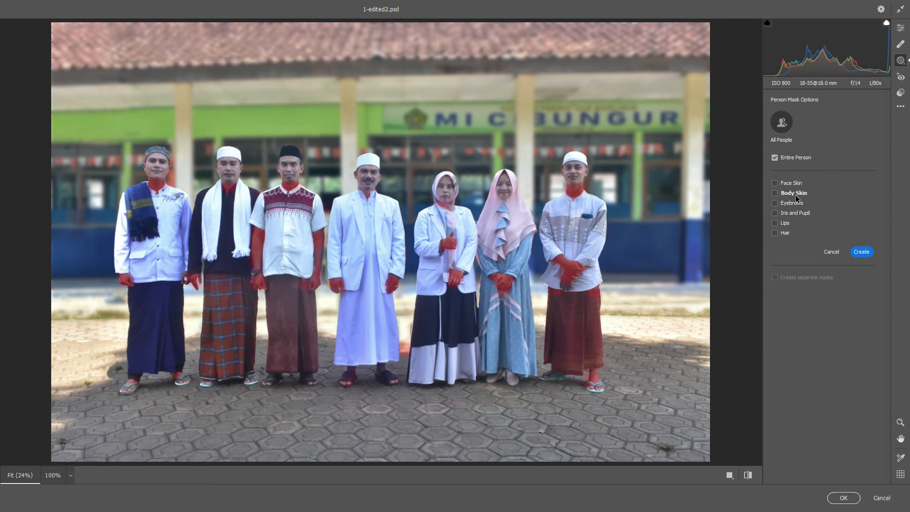
click(775, 193)
click(858, 252)
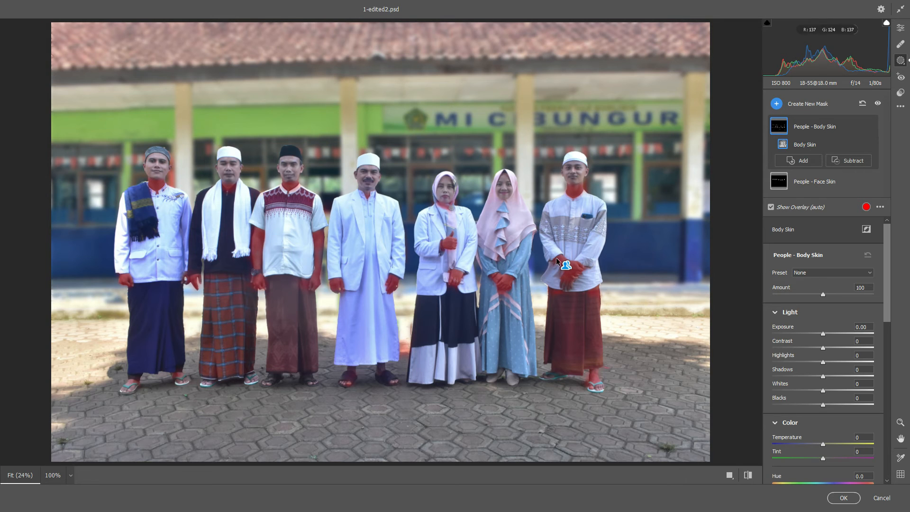
Set the body skin mask to Exposure +0.45, Contrast +21, Highlights -31, Shadows +58, Whites +15 and Blacks +5
click(827, 334)
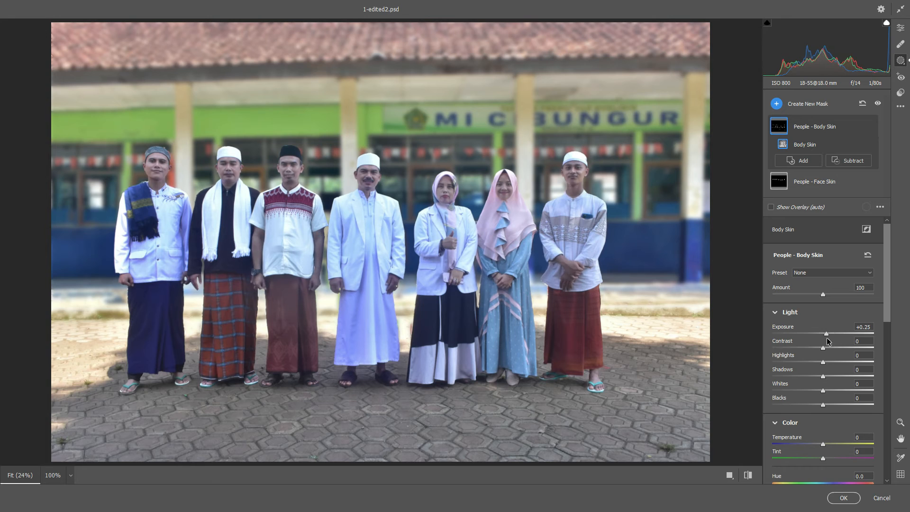
drag(827, 338, 852, 381)
mouse_move(823, 390)
mouse_down()
mouse_move(831, 390)
mouse_move(824, 407)
mouse_up()
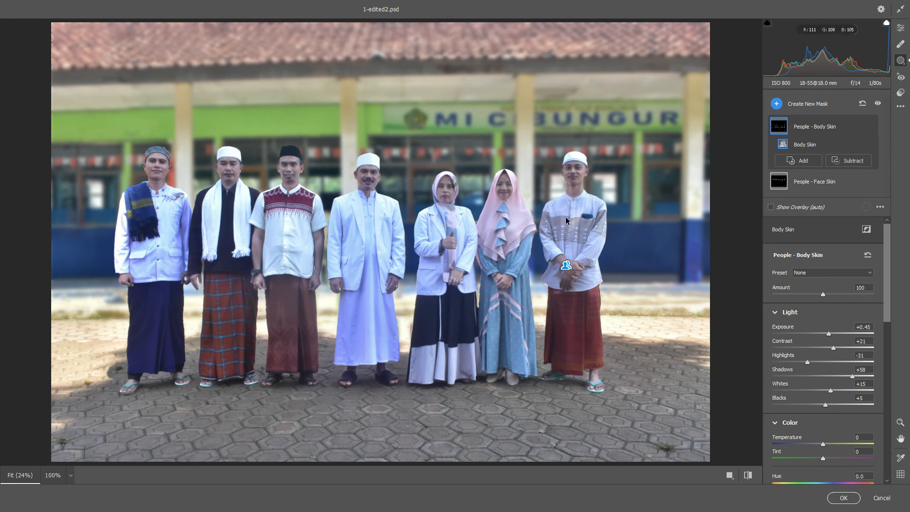
scroll(775, 292, down, 5)
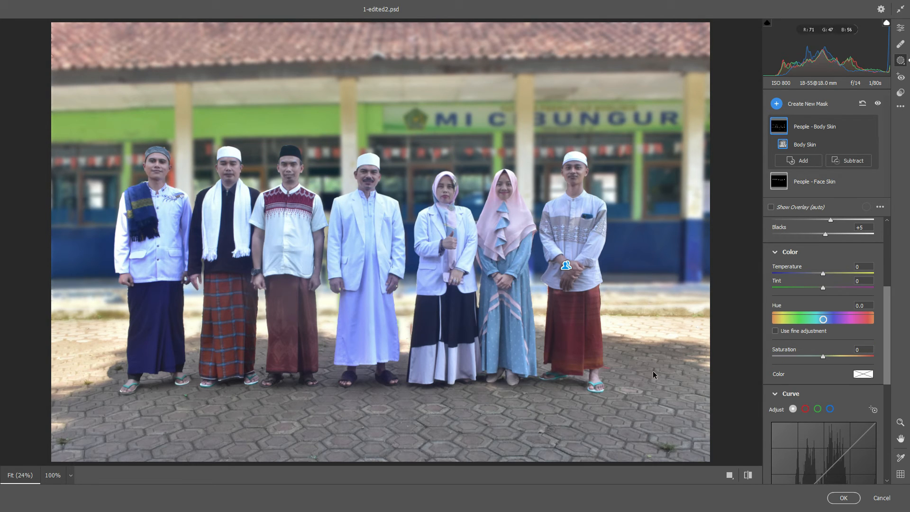
scroll(818, 329, down, 5)
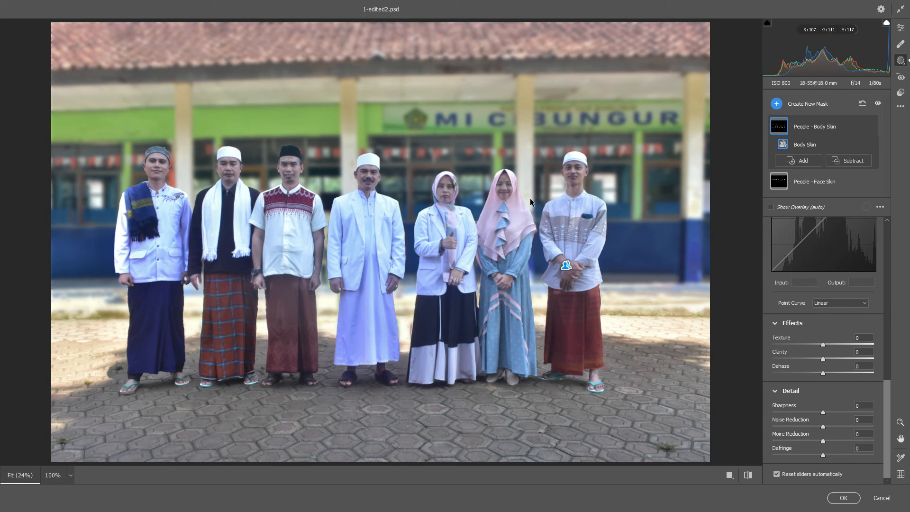
Apply the Camera Raw skin adjustments to Layer 2 and toggle the layer's visibility to compare before and after
click(844, 498)
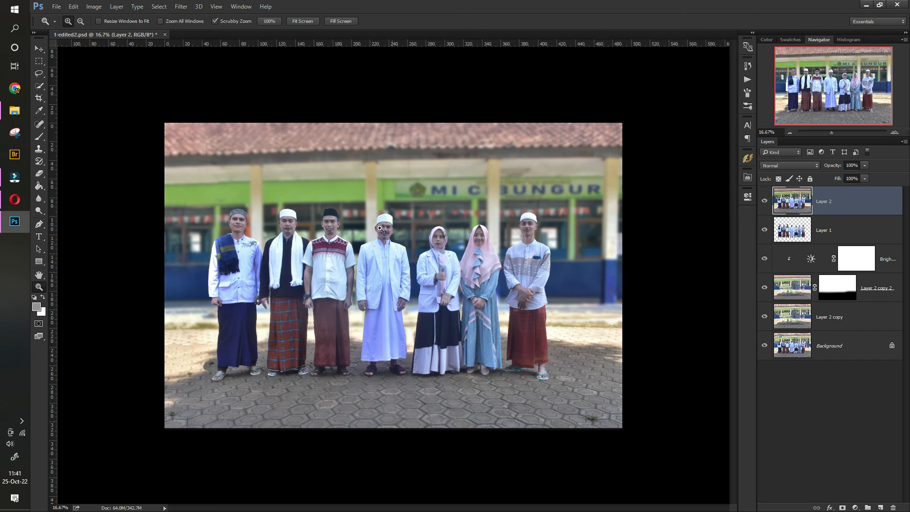
click(768, 202)
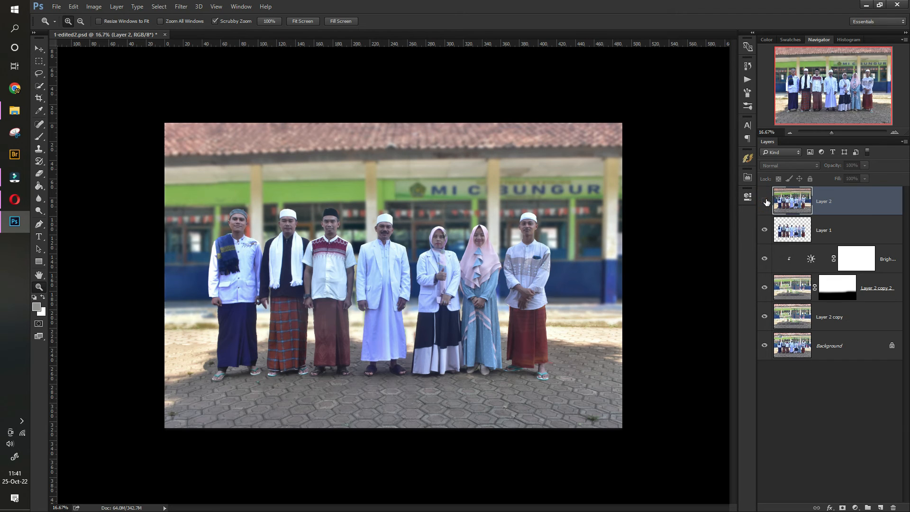
click(767, 202)
click(765, 201)
click(764, 201)
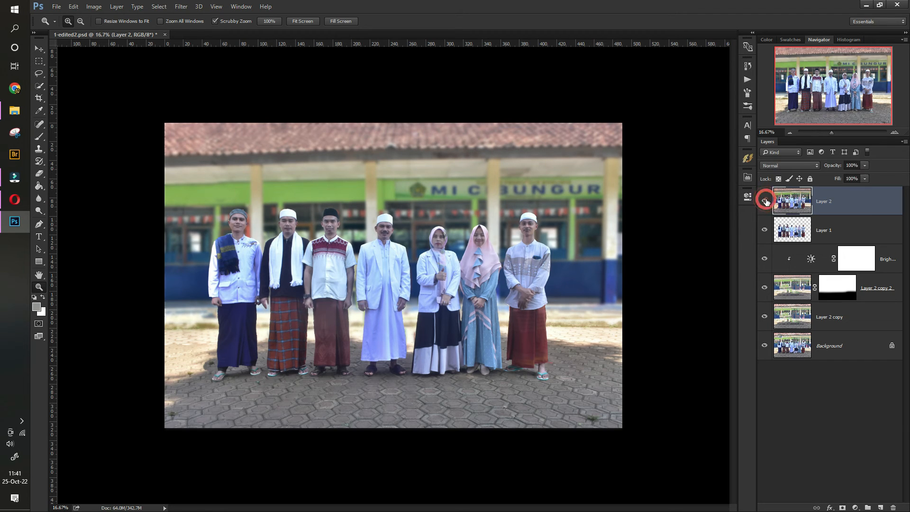
Compare the skin retouch on both halves of the group up close by toggling Layer 2's visibility
drag(282, 252, 360, 268)
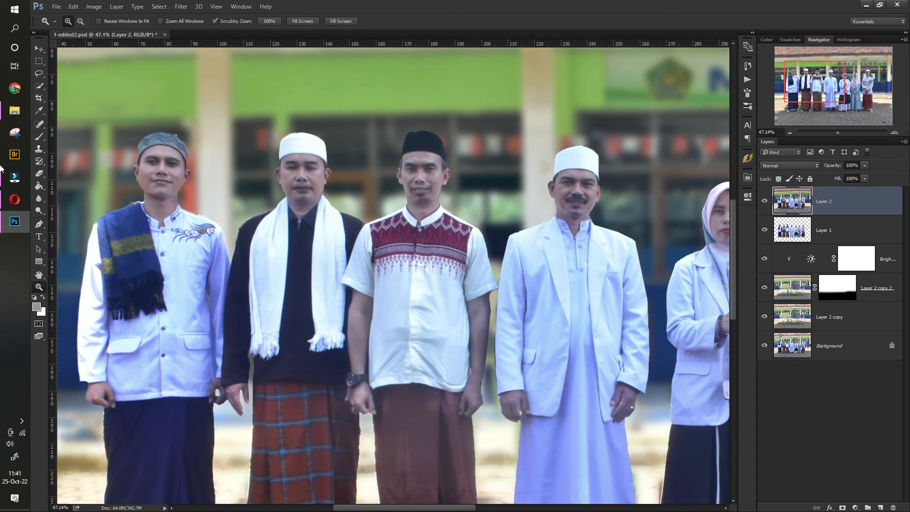
click(764, 201)
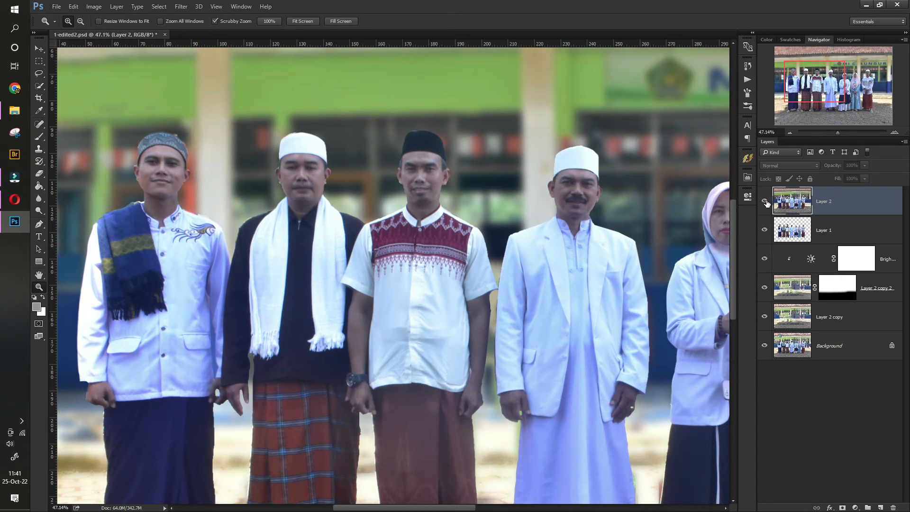
click(765, 201)
click(765, 201)
click(764, 201)
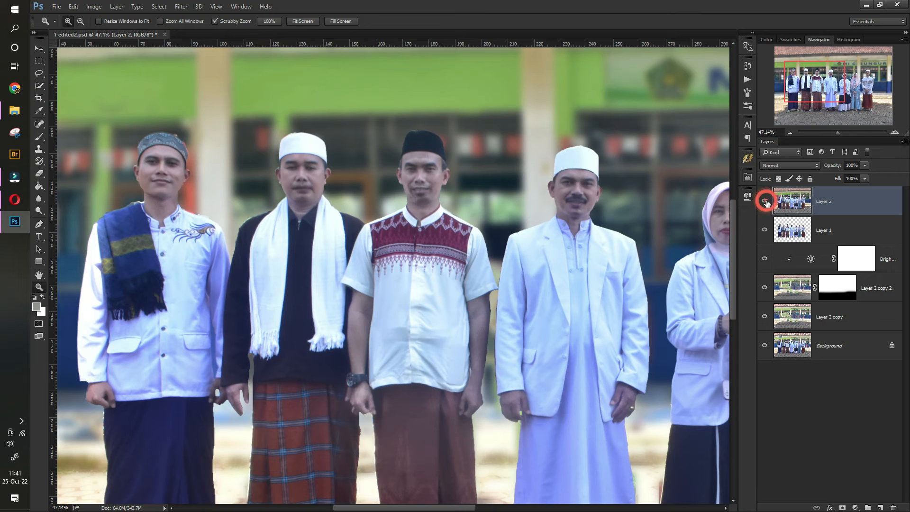
drag(585, 263, 220, 246)
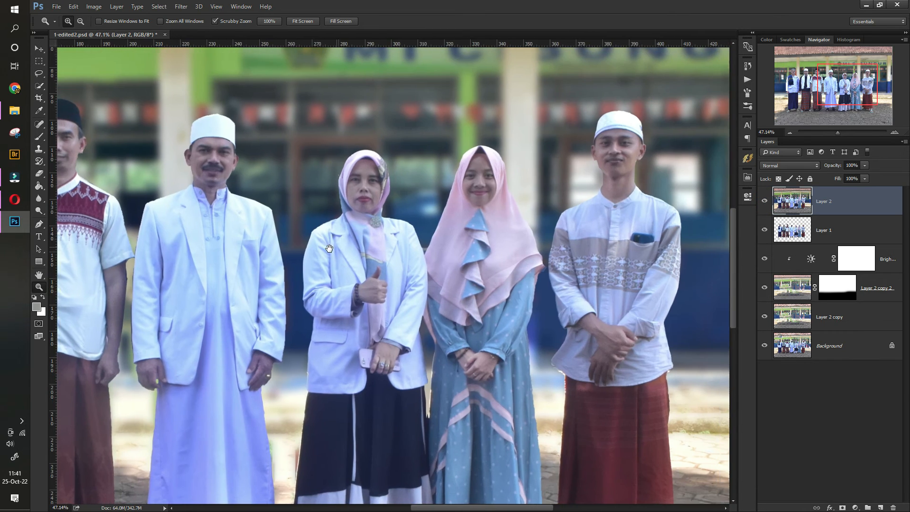
click(765, 201)
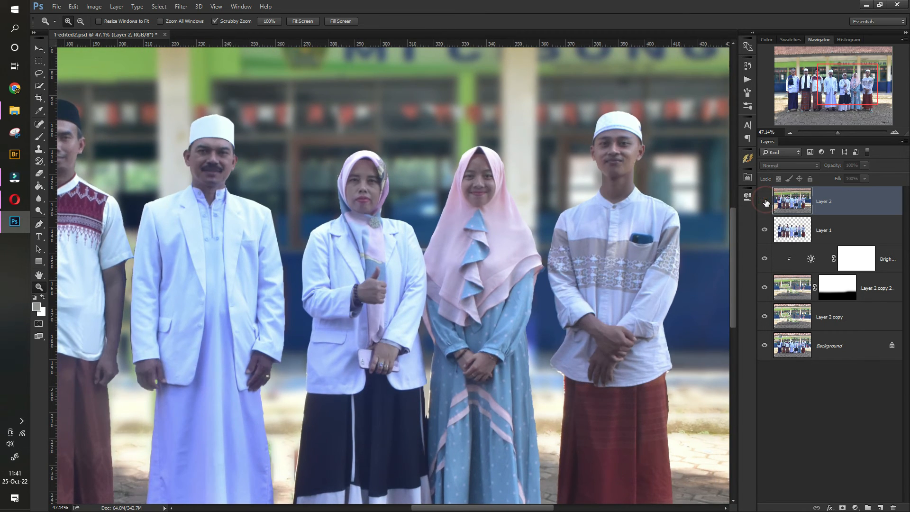
click(765, 201)
drag(550, 238, 59, 71)
Duplicate the retouched Layer 2 at the top of the layer stack
click(39, 48)
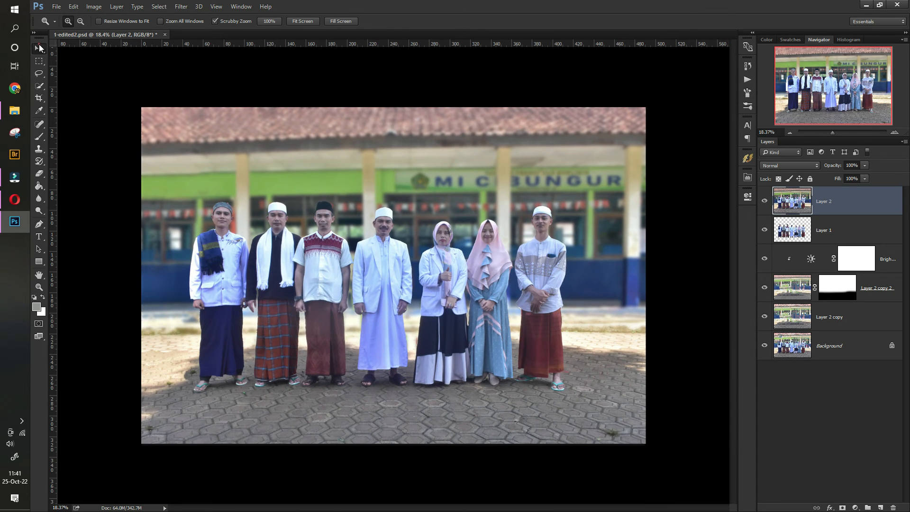
click(838, 200)
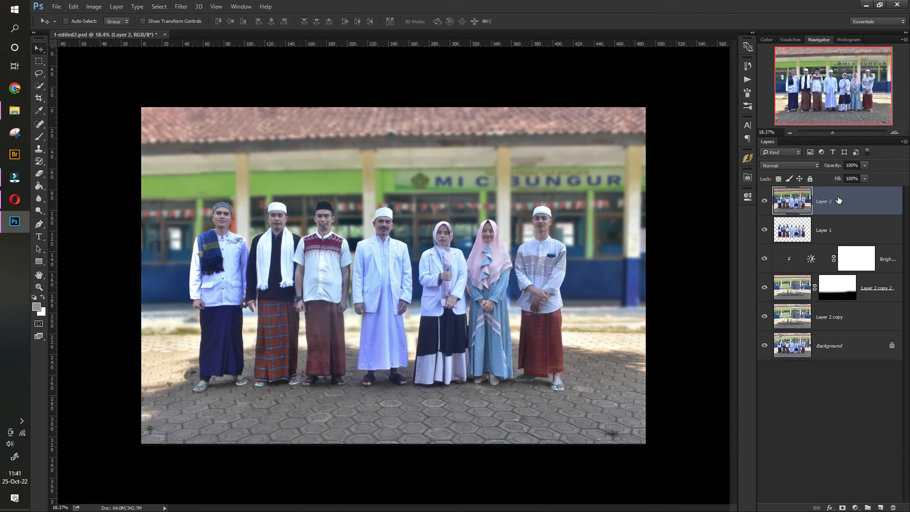
key(ctrl+j)
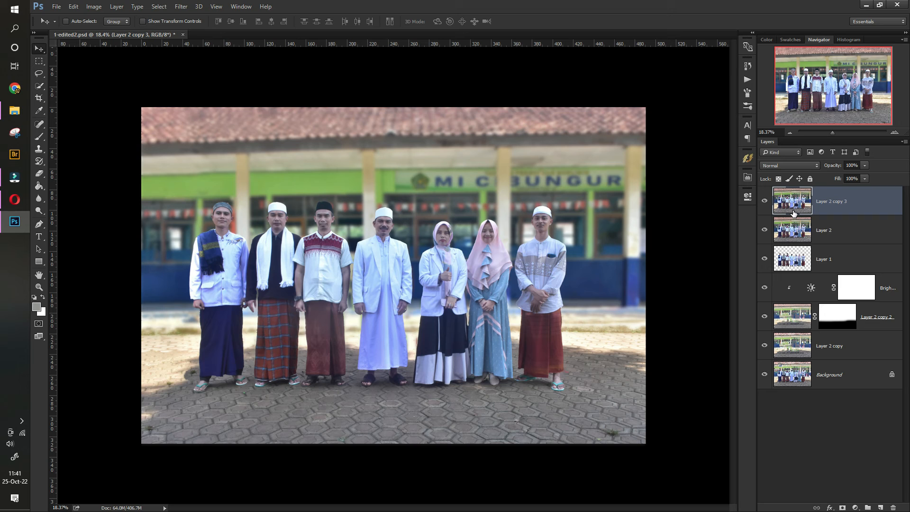
Open the duplicated layer in the Nik Collection's Color Efex Pro 4 filter
click(181, 7)
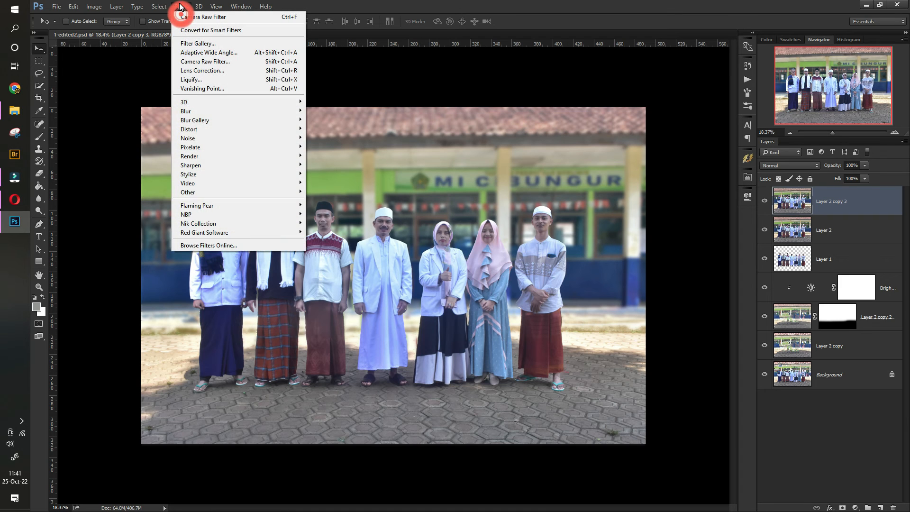
mouse_move(224, 225)
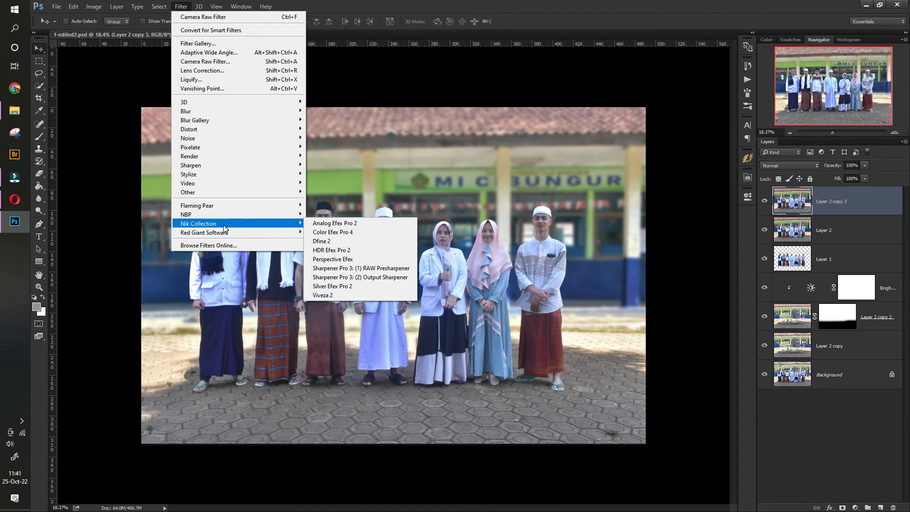
click(329, 232)
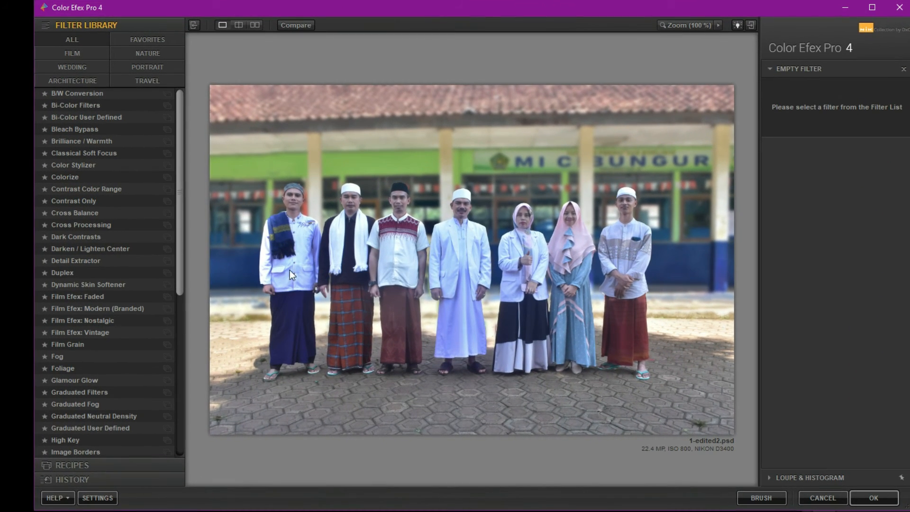
Add the Remove Color Cast filter with Color at 153° and compare the photo with and without it
drag(176, 167, 175, 335)
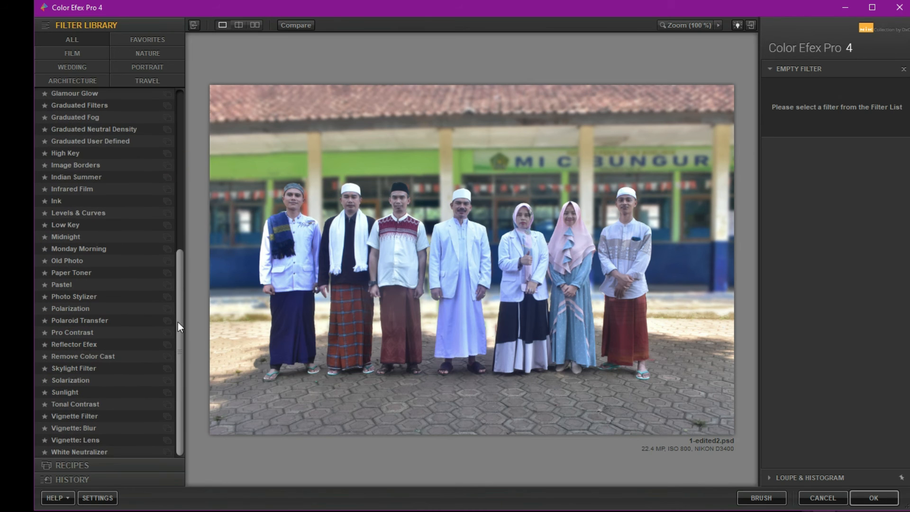
click(93, 357)
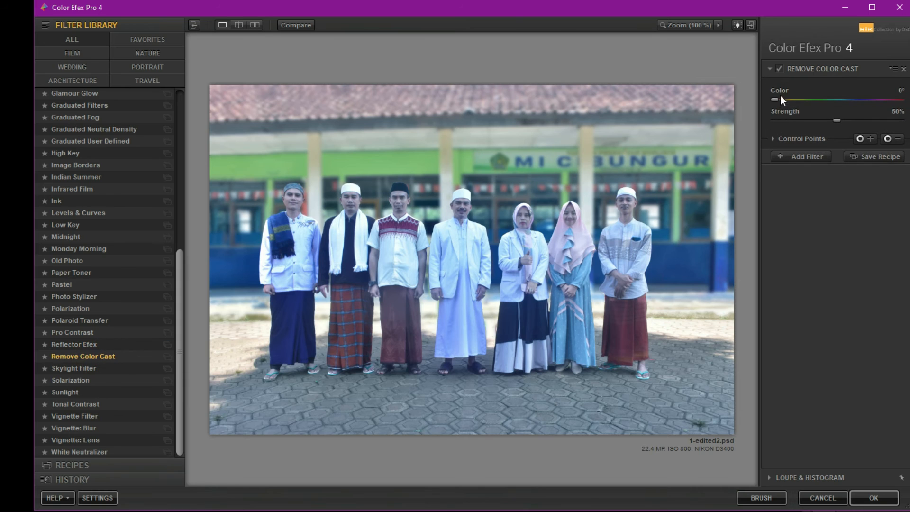
drag(777, 100, 846, 99)
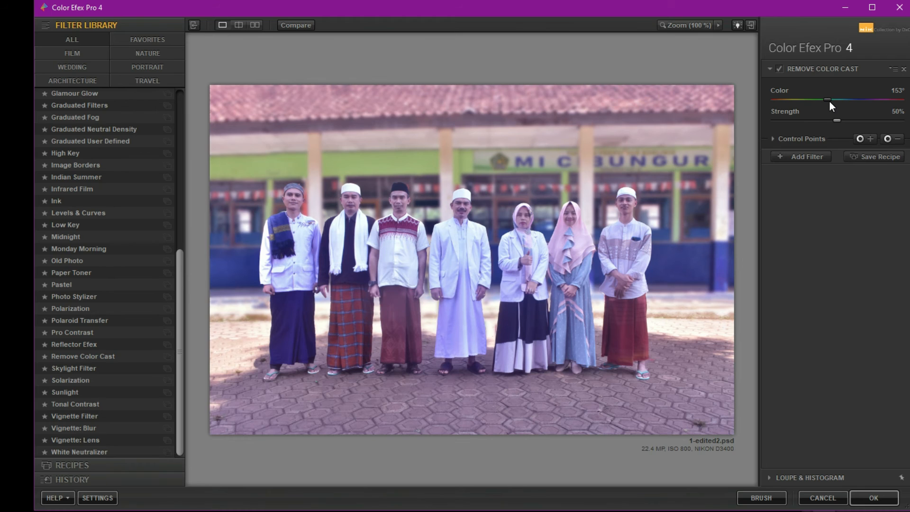
click(780, 68)
click(780, 69)
Add a Darken / Lighten Center filter with shape 2 and place its center on the man in the middle
click(807, 158)
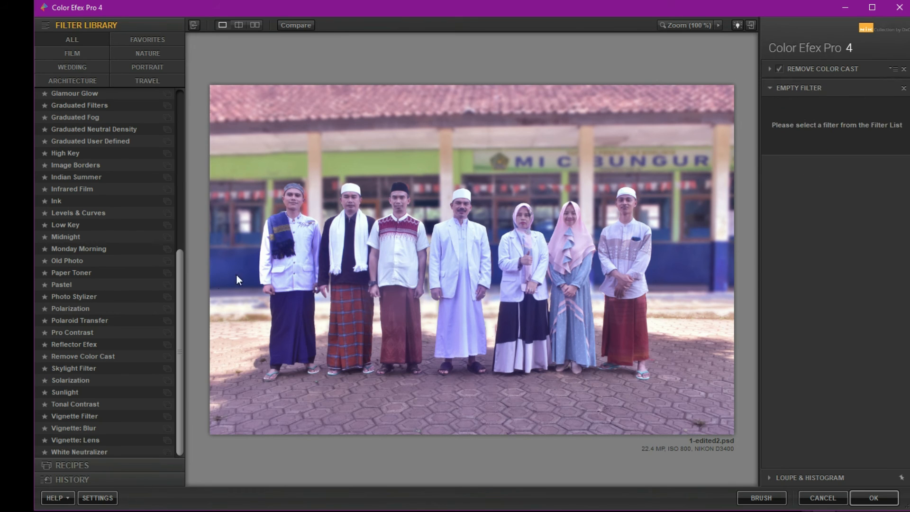
drag(178, 278, 187, 134)
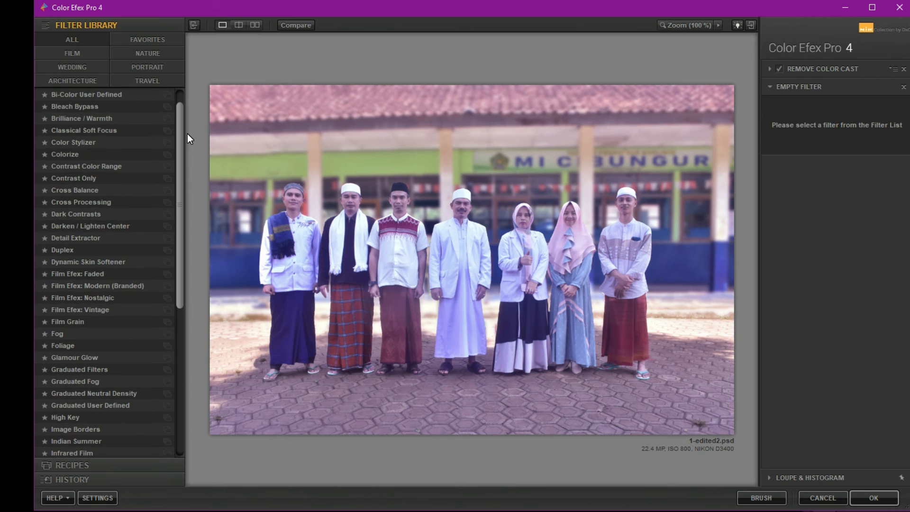
click(115, 226)
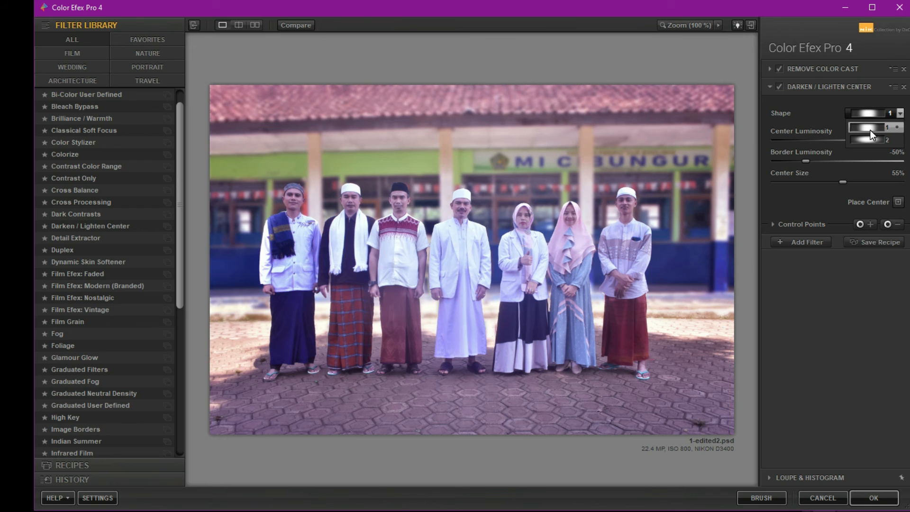
click(870, 142)
click(898, 202)
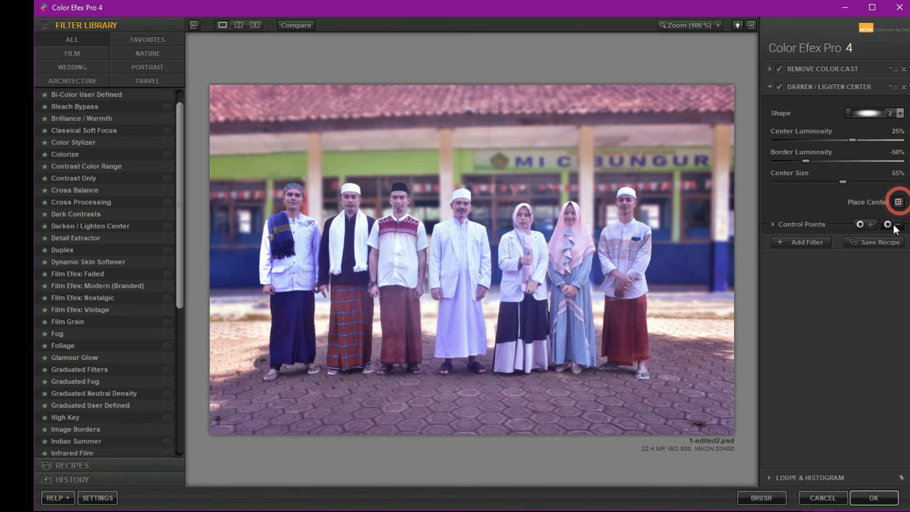
click(455, 251)
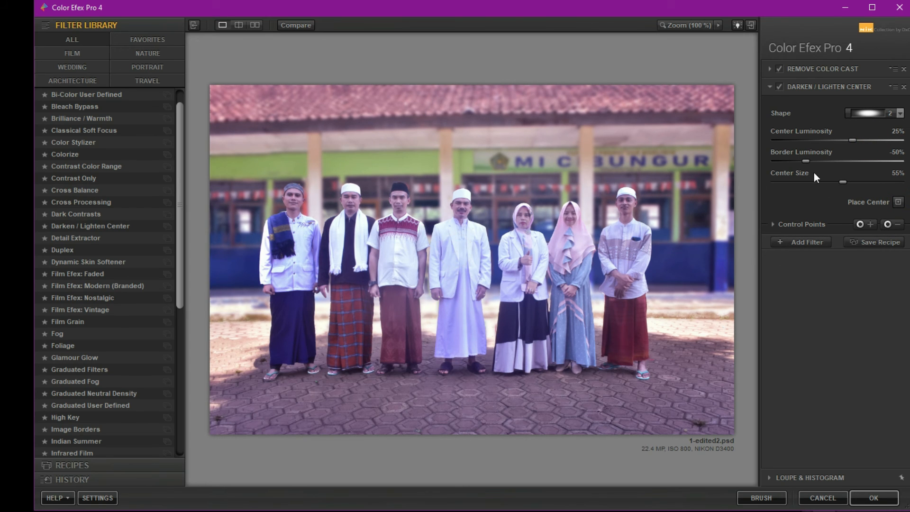
Set the filter's Border Luminosity to -64% and Center Luminosity to 13%, and compare the effect on and off
mouse_move(807, 161)
mouse_down()
mouse_move(791, 160)
mouse_move(811, 164)
mouse_move(798, 160)
mouse_up()
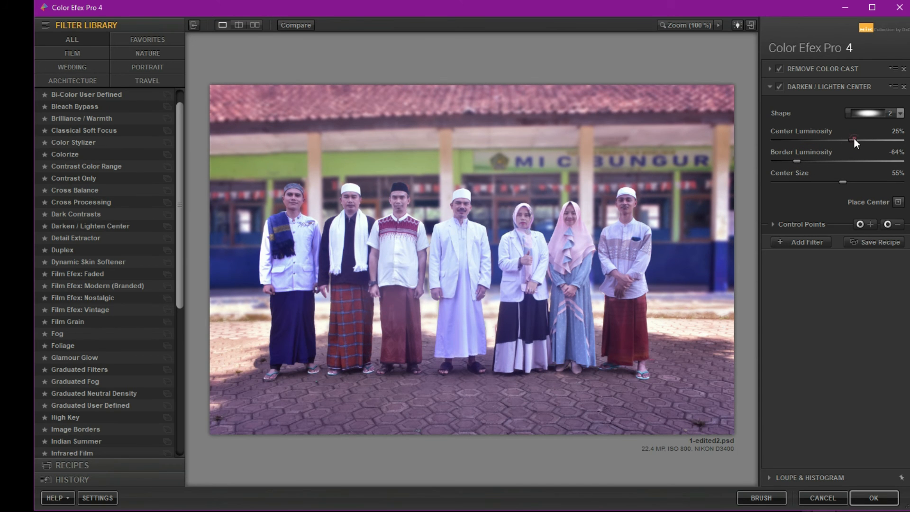
drag(854, 137, 844, 139)
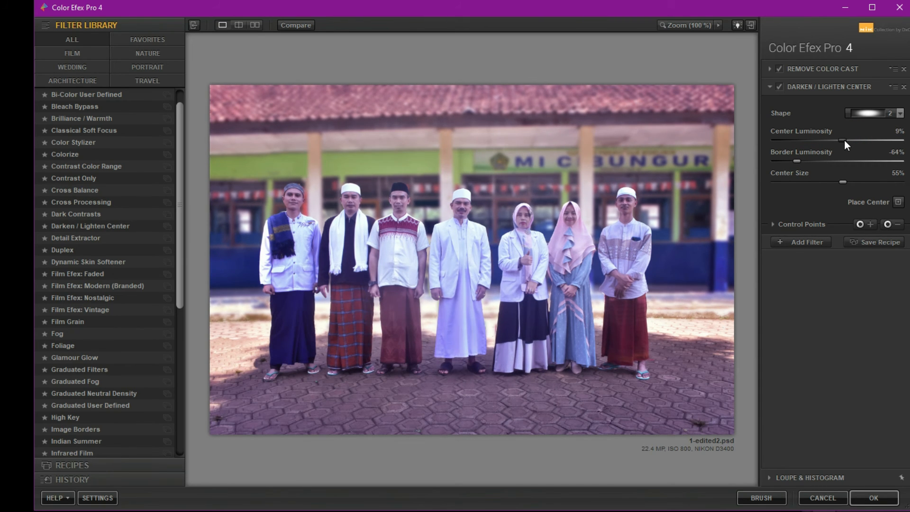
click(779, 87)
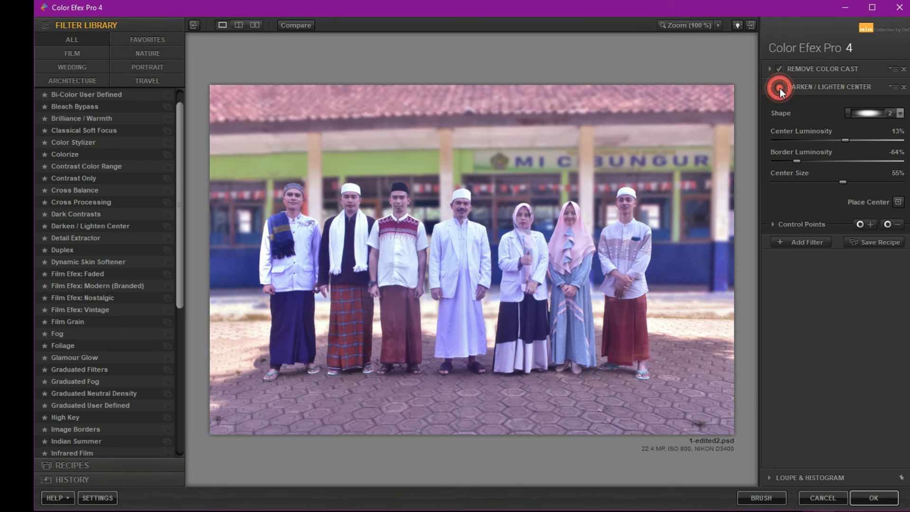
click(780, 88)
click(780, 88)
click(780, 88)
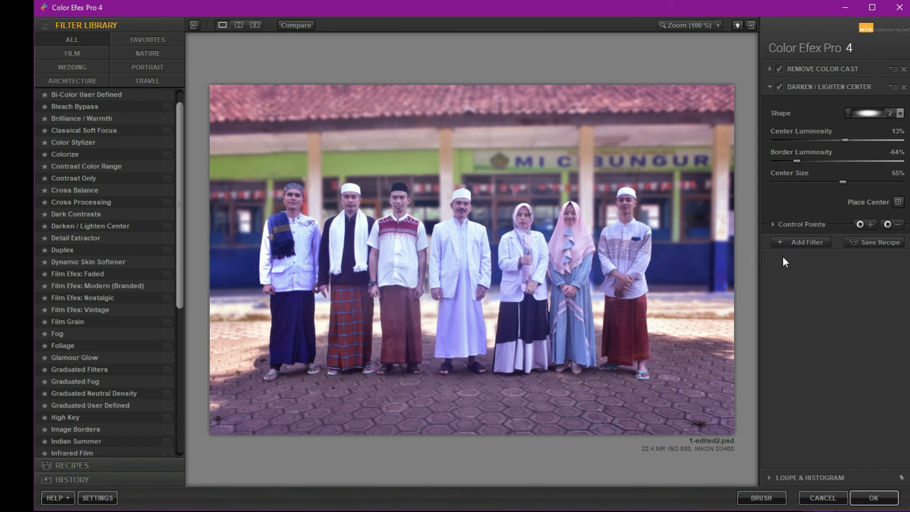
Add a Brilliance / Warmth filter with Saturation 11% and Warmth 14%, and apply all the filters to the layer
click(806, 240)
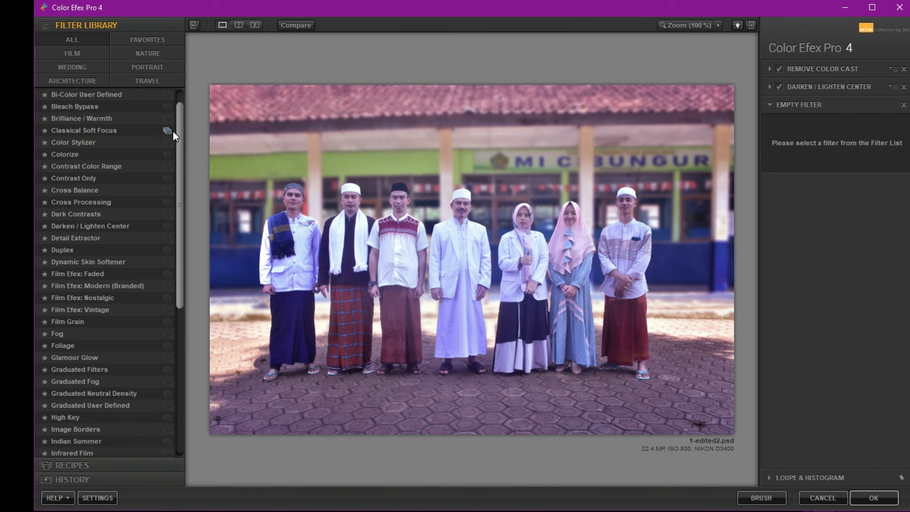
drag(178, 135, 192, 121)
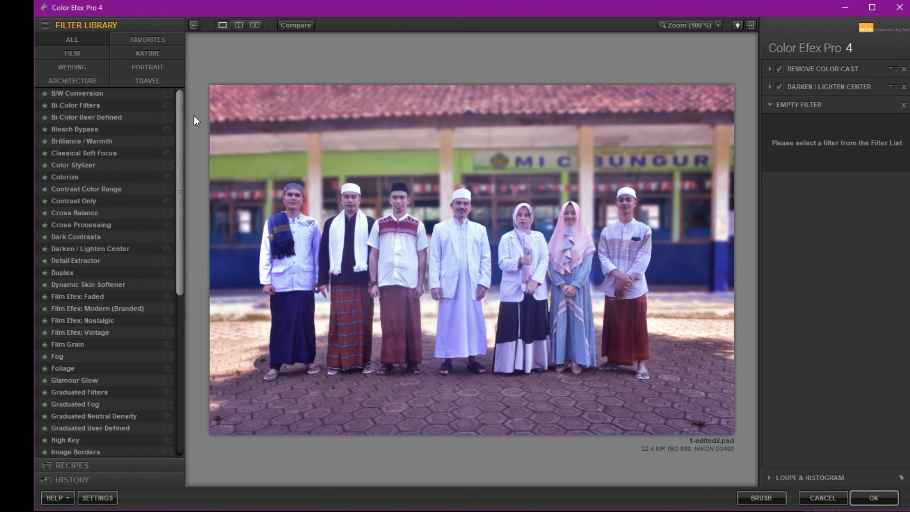
click(85, 141)
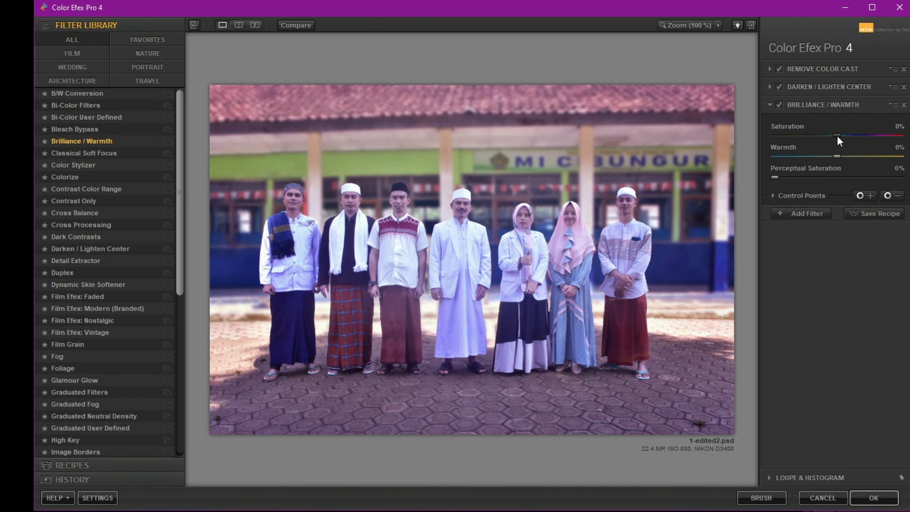
drag(838, 134, 838, 160)
click(780, 104)
click(780, 105)
click(781, 105)
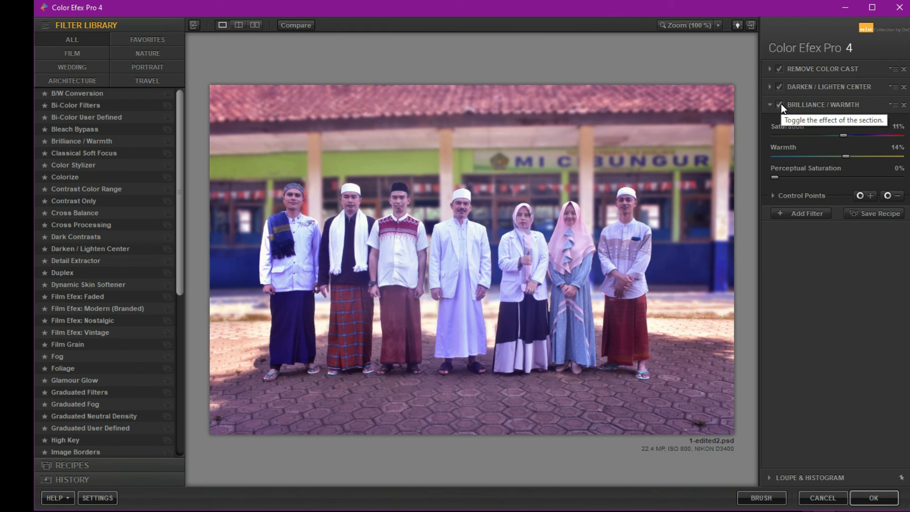
click(877, 501)
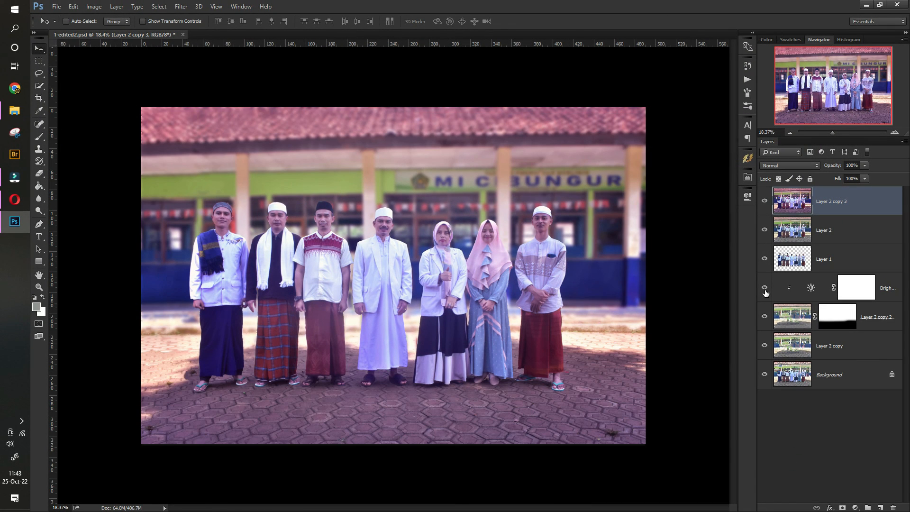
Toggle the visibility of Layer 2 copy 3 to compare the color grading, and view the whole photo
click(764, 201)
click(764, 201)
click(39, 289)
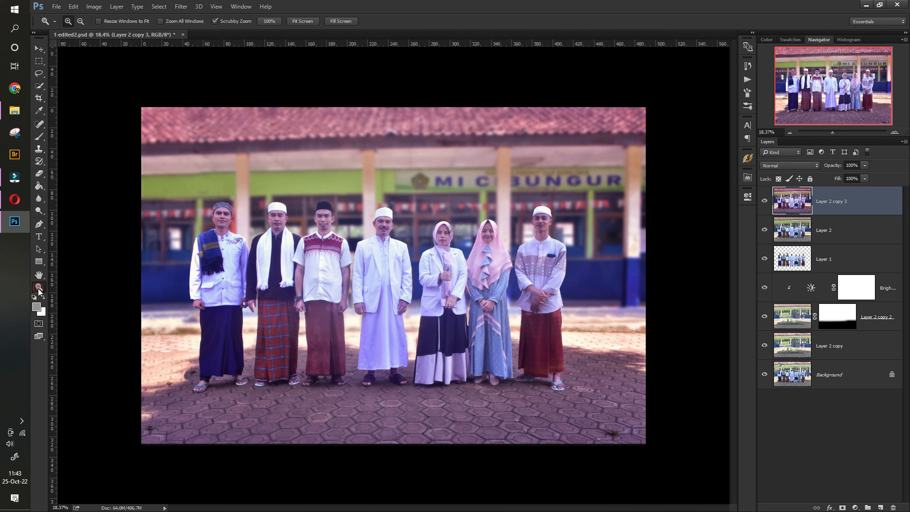
key(ctrl+minus)
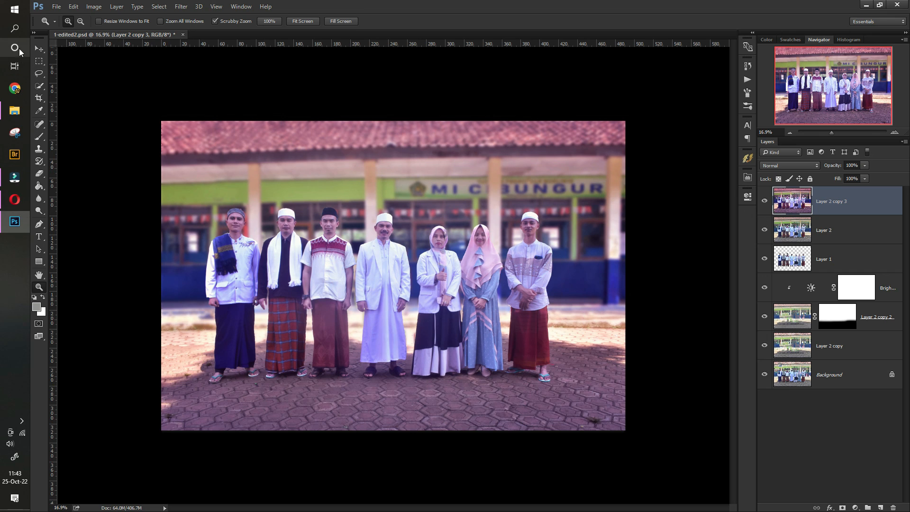
click(39, 49)
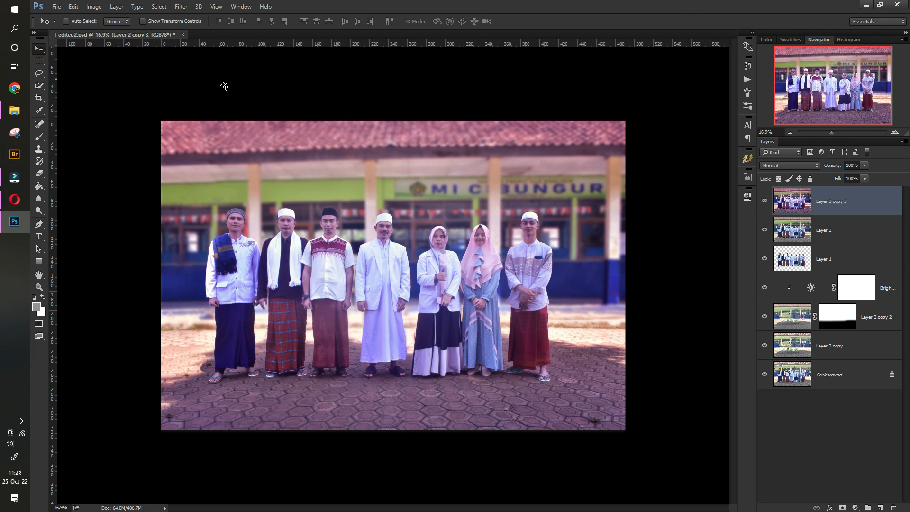